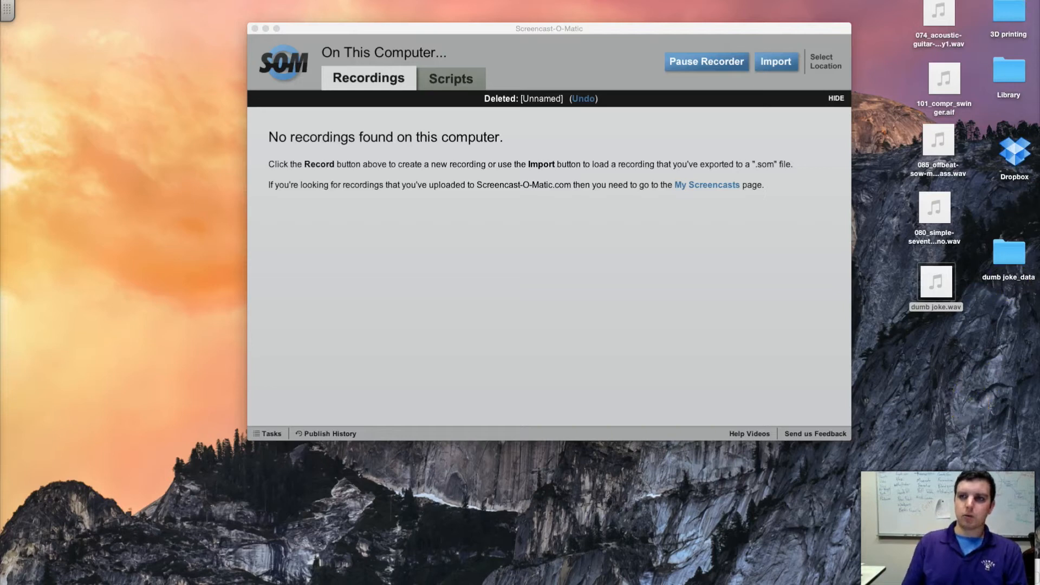
# Open Audacity and set the microphone recording volume to its maximum.
pyautogui.press('super+space')
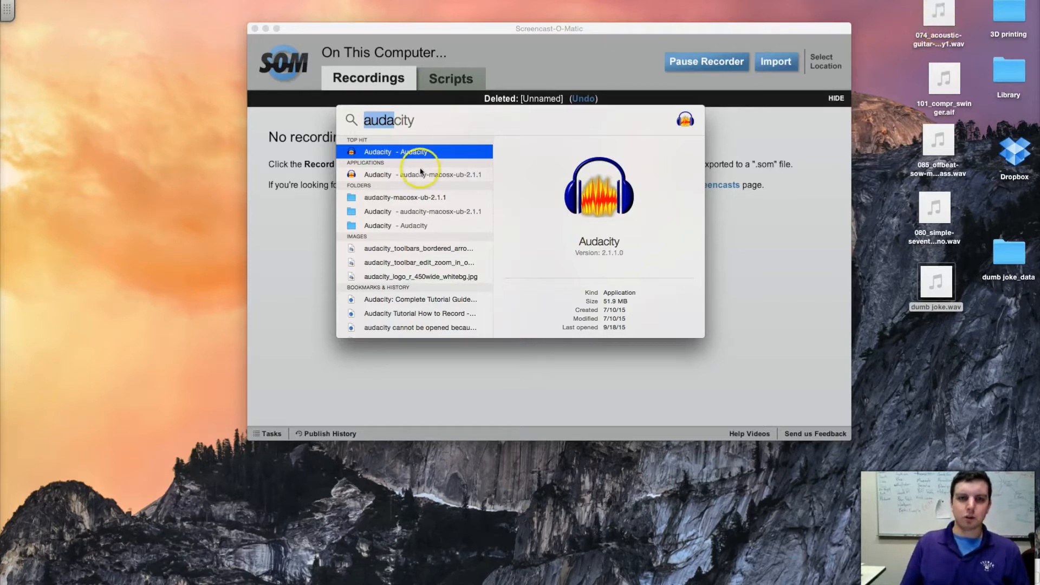
pyautogui.click(426, 150)
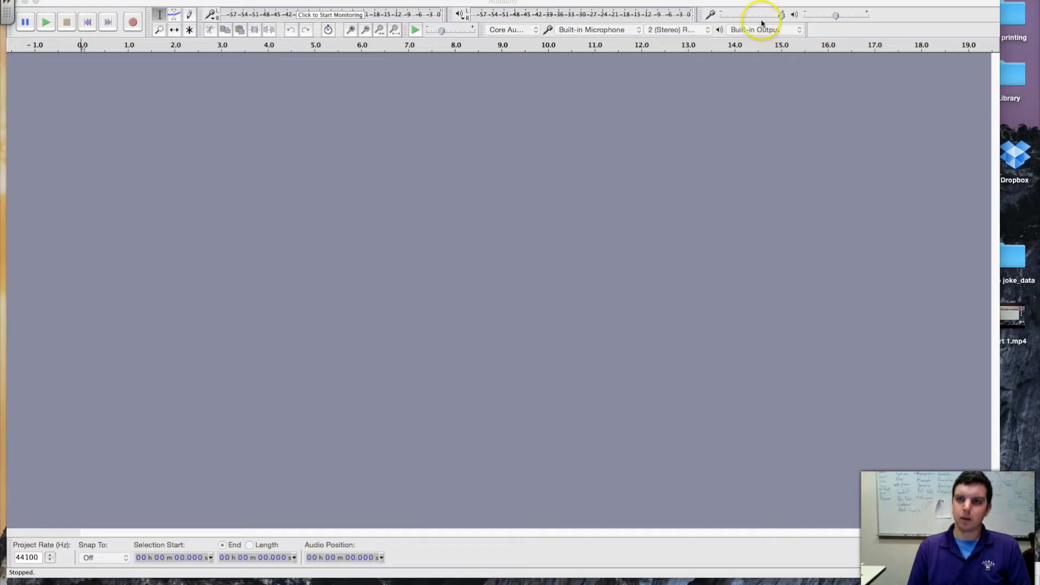
pyautogui.click(782, 16)
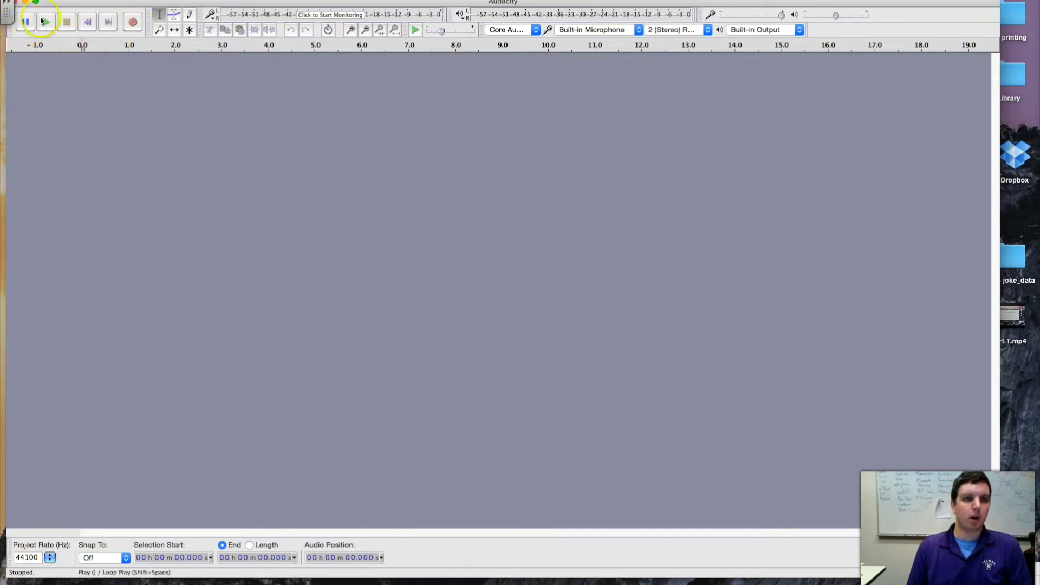
# Record a voice clip of about 10.5 seconds with the built-in microphone.
pyautogui.click(133, 22)
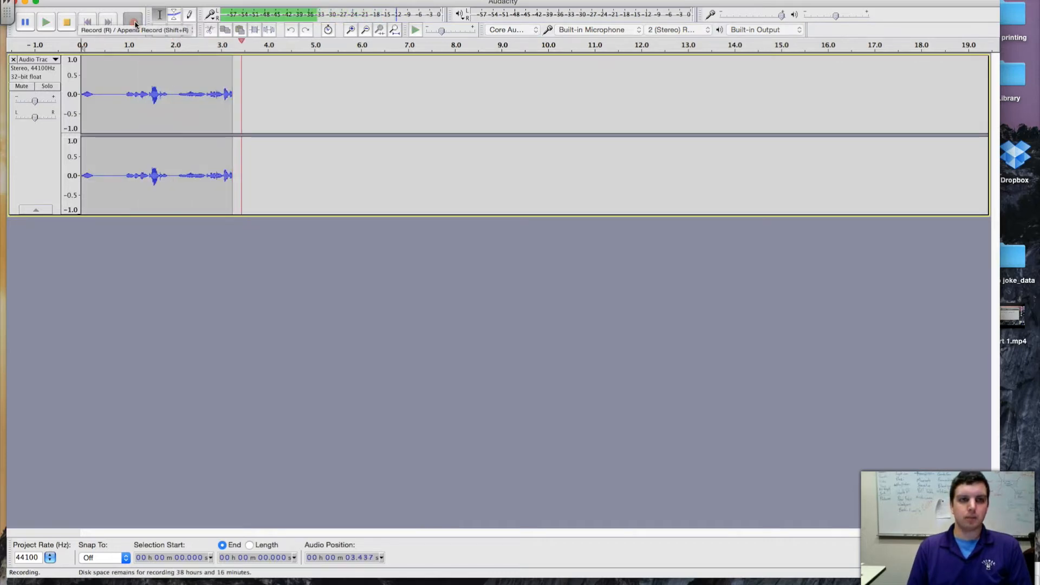
pyautogui.click(134, 23)
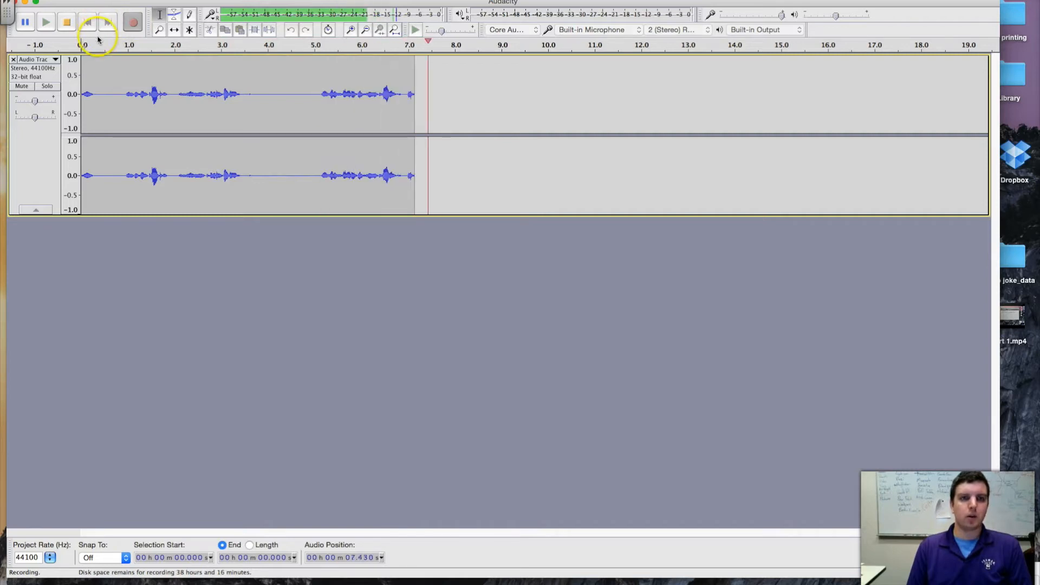
pyautogui.click(67, 23)
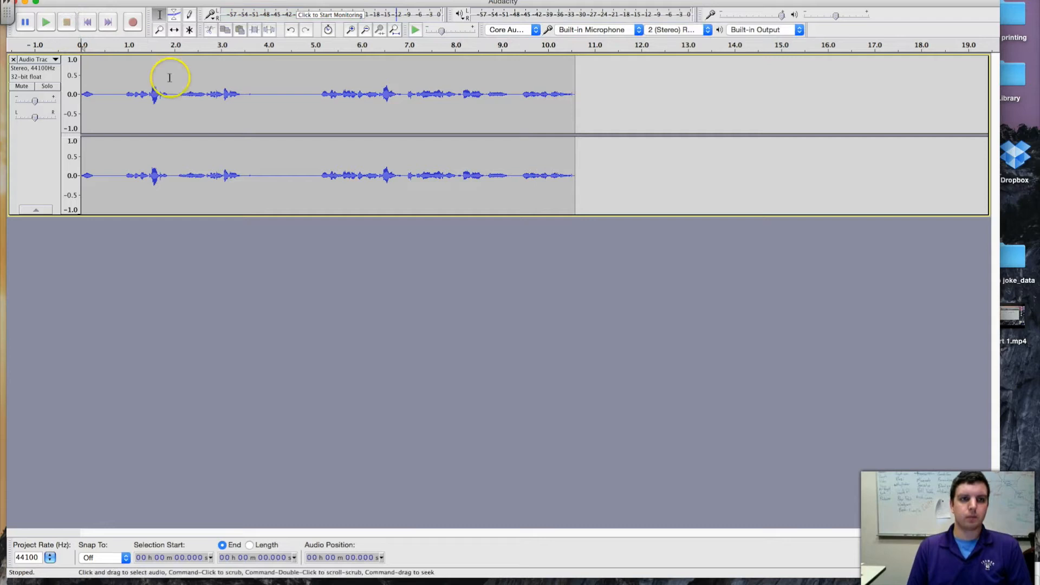
# Play back the recorded voice clip and remove its track from the project.
pyautogui.click(46, 22)
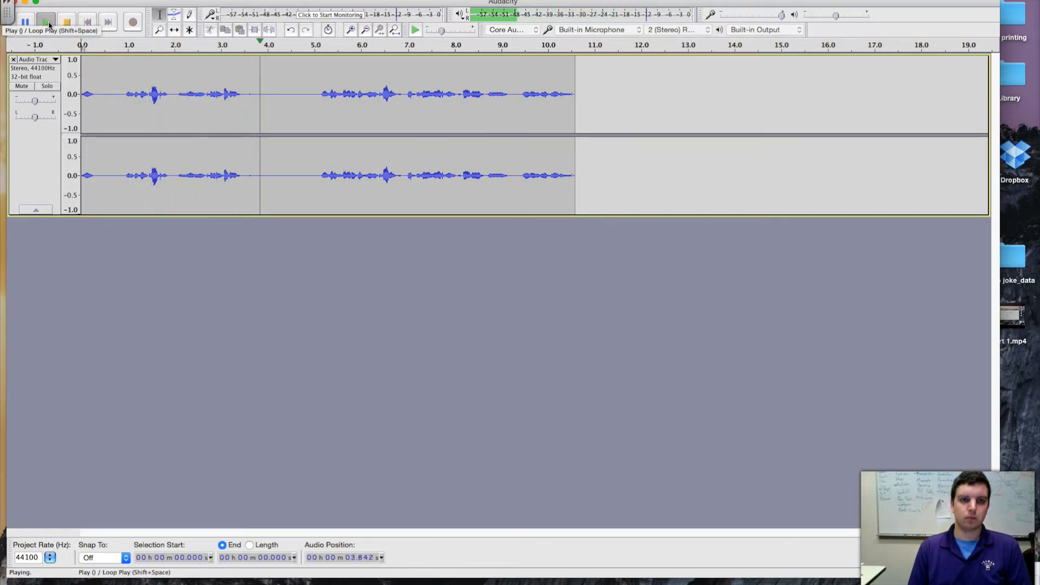
pyautogui.click(67, 22)
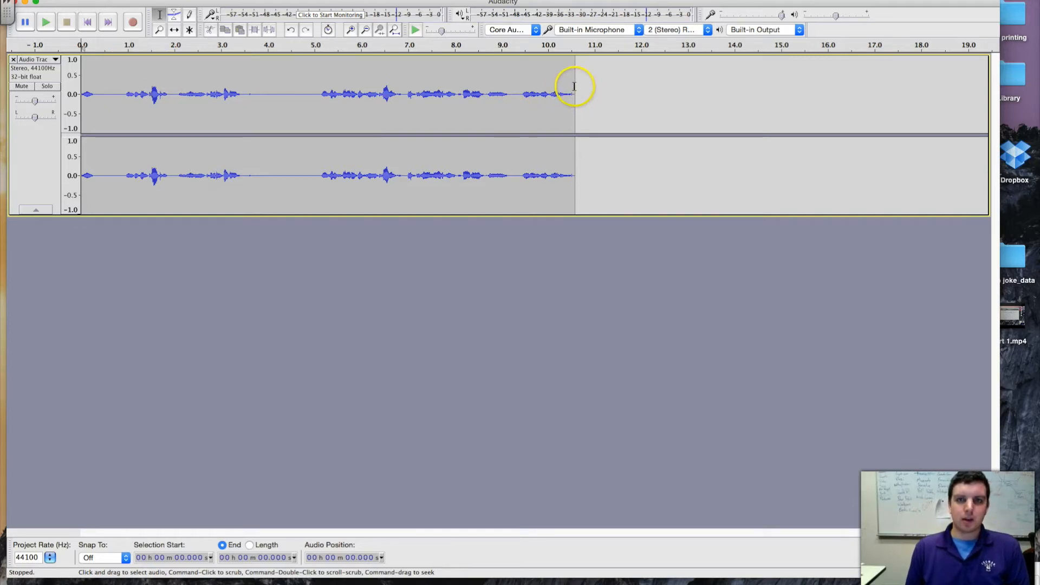
pyautogui.click(13, 60)
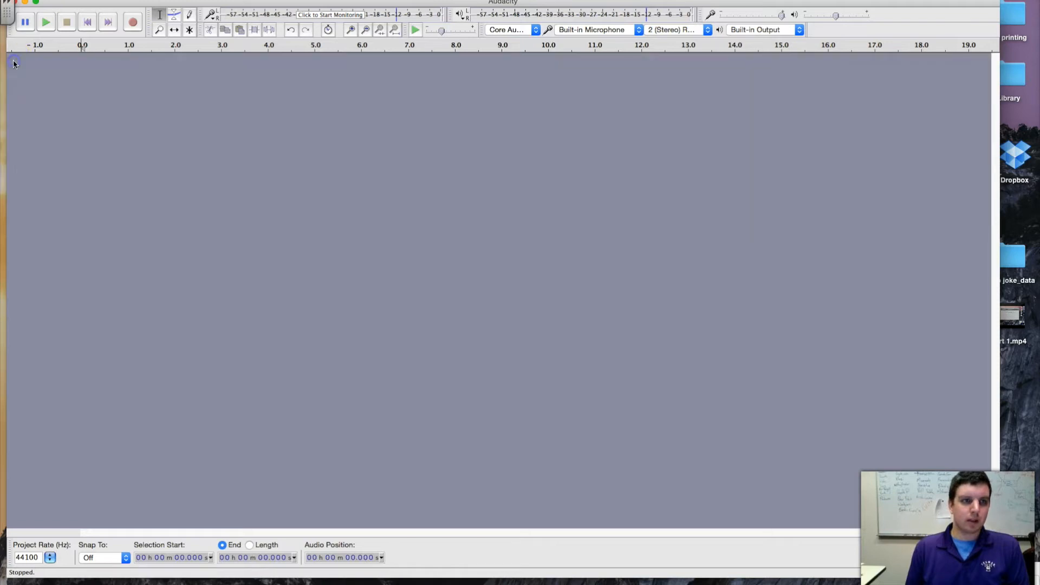
# Import the dumb joke.wav file from the desktop into the empty project.
pyautogui.moveTo(821, 3); pyautogui.dragTo(738, 3)
pyautogui.moveTo(935, 286); pyautogui.dragTo(564, 146)
pyautogui.moveTo(567, 2); pyautogui.dragTo(675, 1)
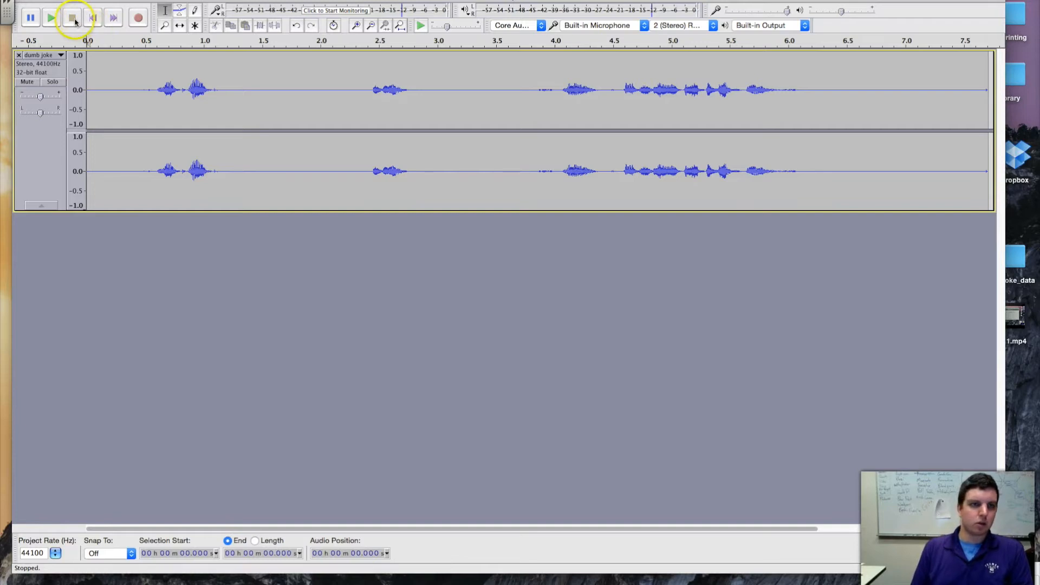
# Mute the dumb joke track and record a second voice track of about 7.7 seconds beneath it.
pyautogui.click(34, 82)
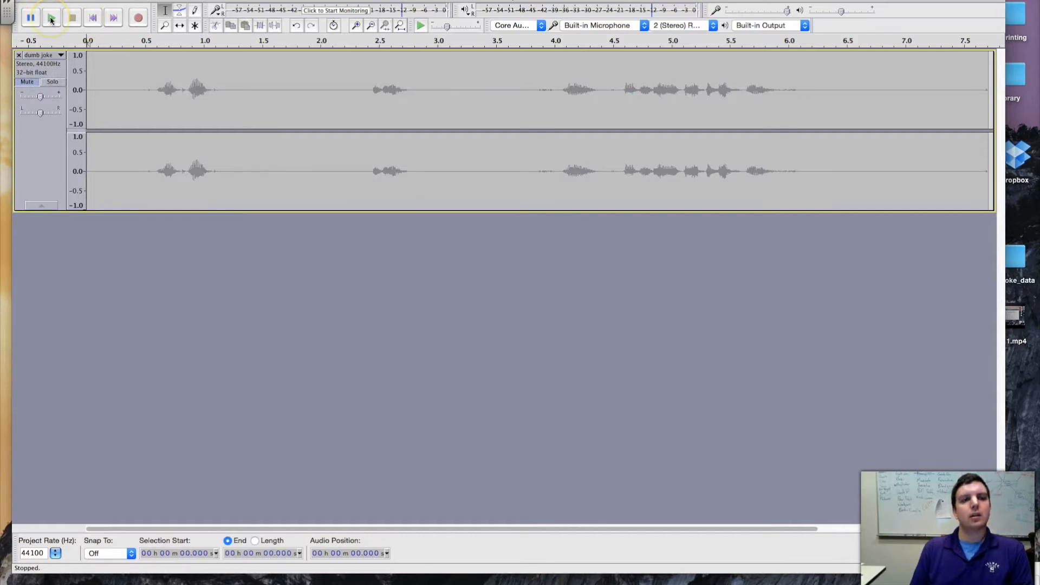
pyautogui.click(139, 19)
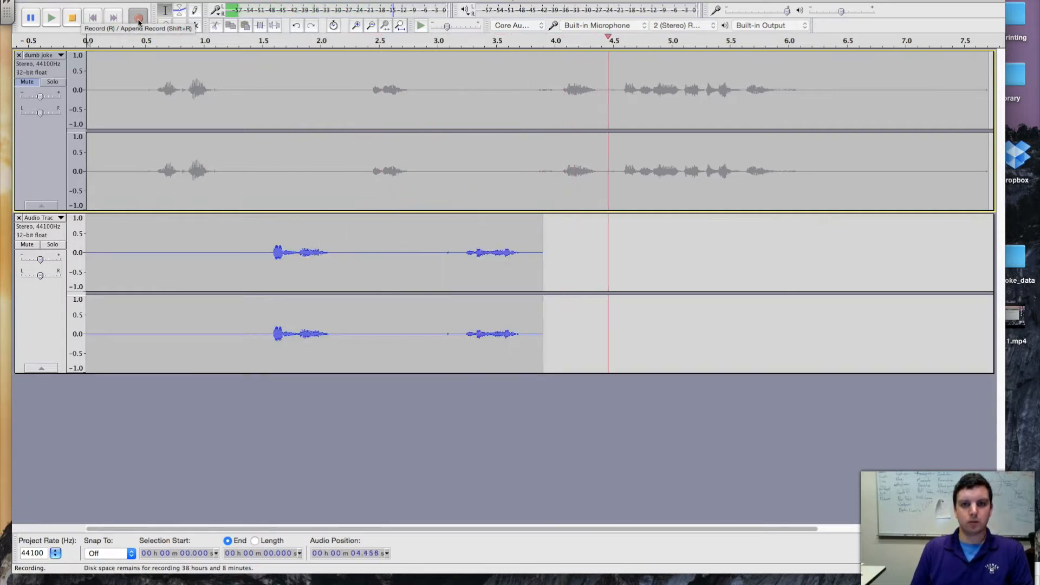
pyautogui.click(72, 18)
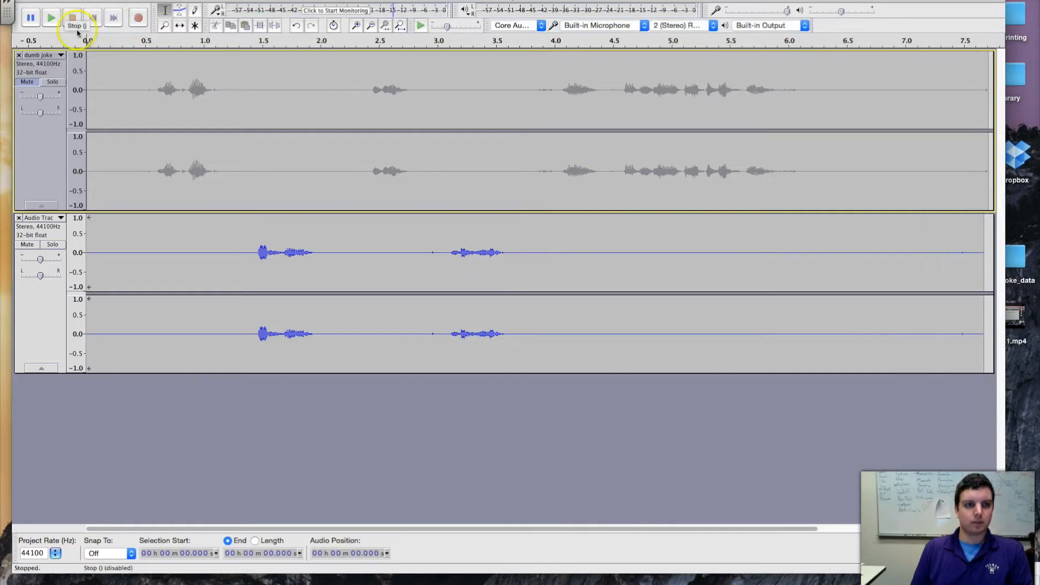
# Unmute the dumb joke track and play both tracks together from near the start.
pyautogui.click(92, 69)
pyautogui.click(24, 82)
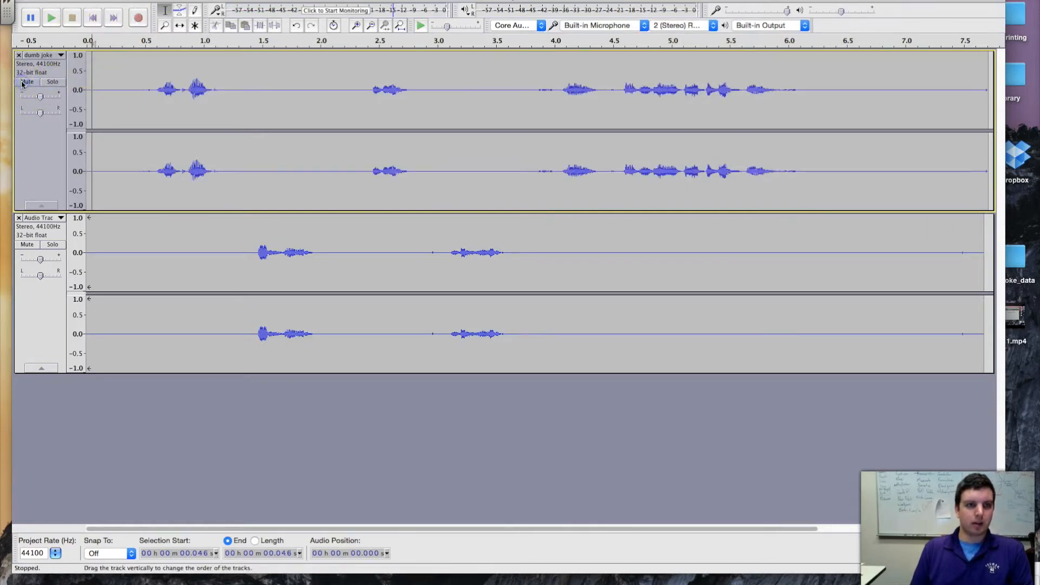
pyautogui.click(52, 18)
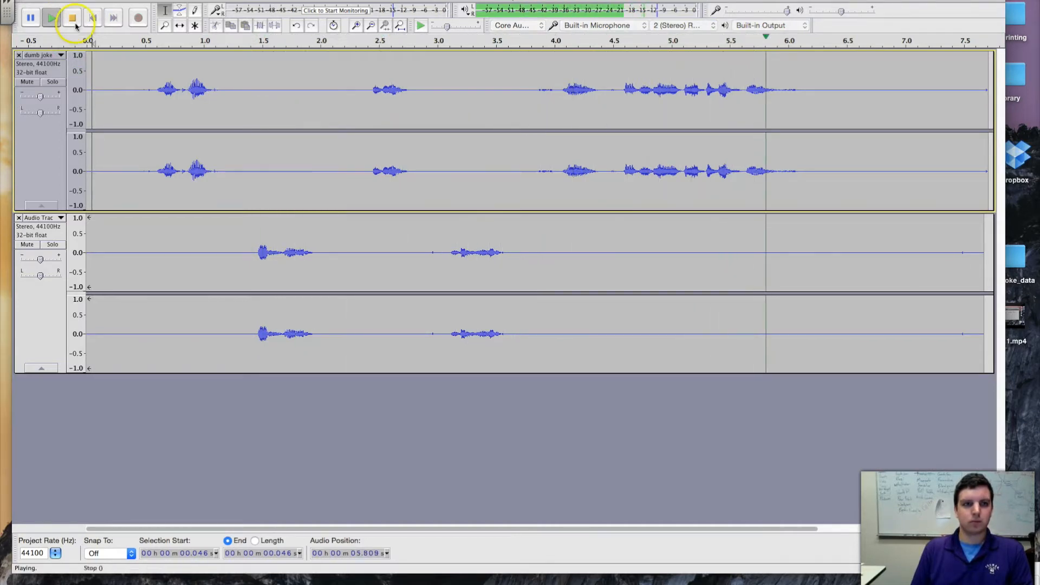
pyautogui.click(76, 21)
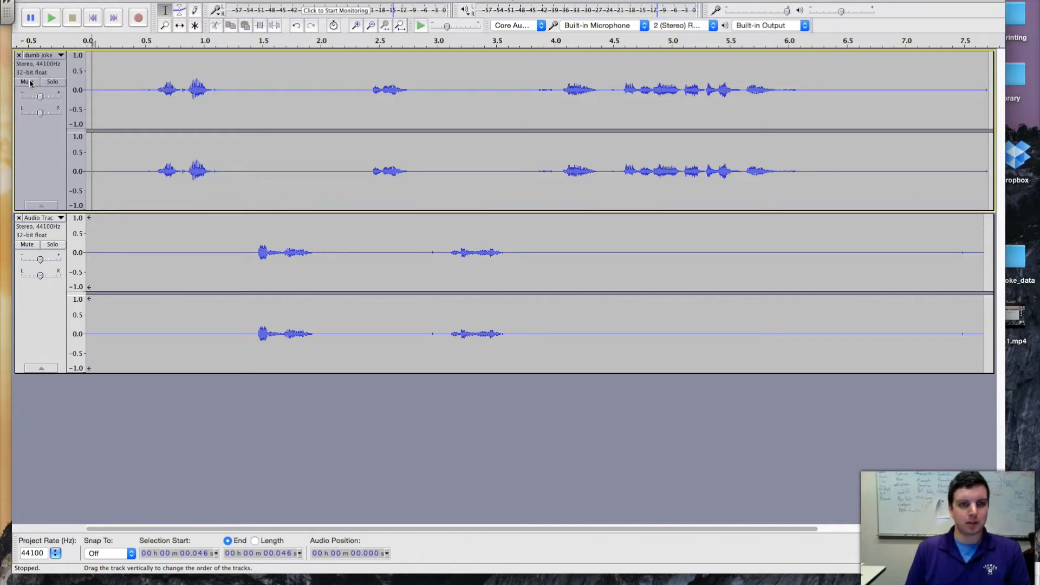
# Remove both tracks and import the 074_acoustic guitar WAV file from the desktop.
pyautogui.click(18, 55)
pyautogui.click(18, 55)
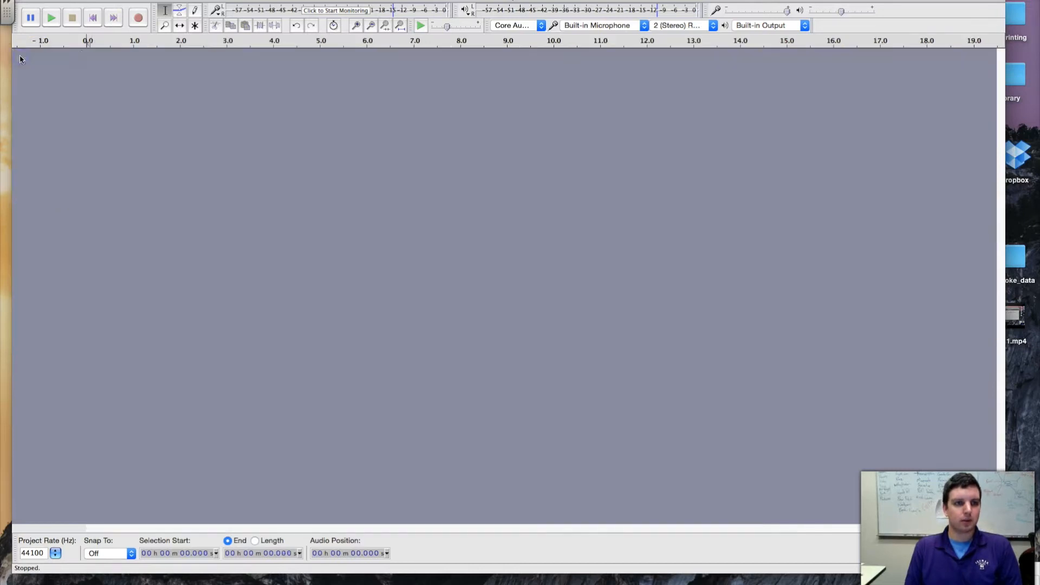
pyautogui.moveTo(757, 1); pyautogui.dragTo(670, 2)
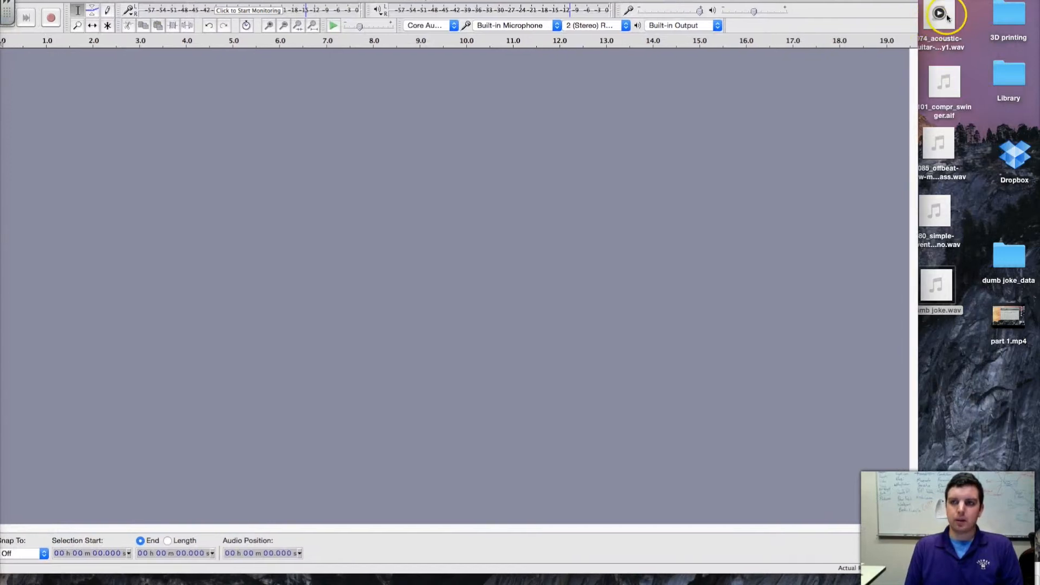
pyautogui.moveTo(946, 17); pyautogui.dragTo(499, 88)
pyautogui.moveTo(502, 2); pyautogui.dragTo(618, 0)
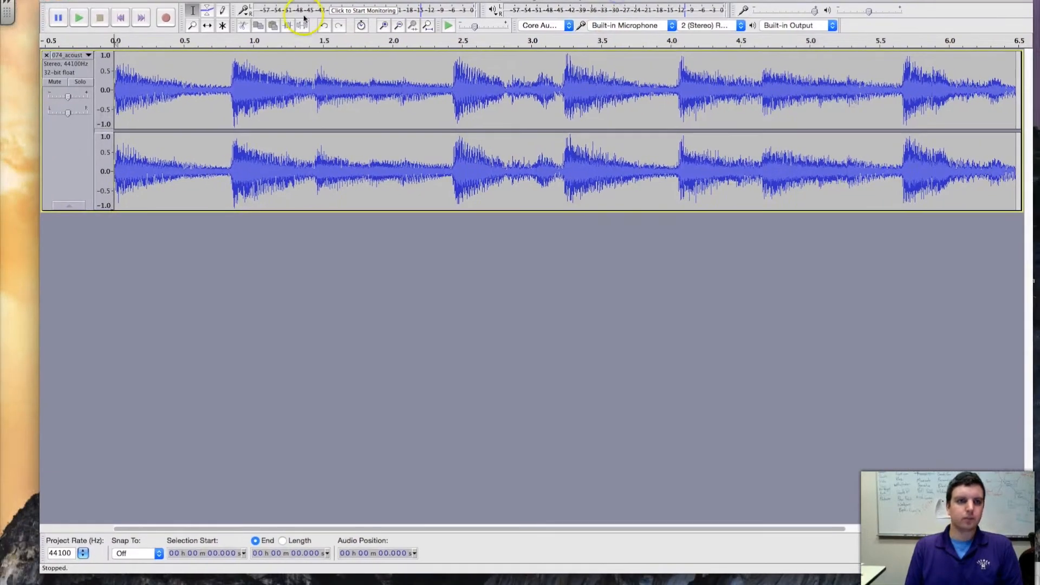
# Listen to the first few seconds of the imported guitar clip and stop playback.
pyautogui.click(78, 18)
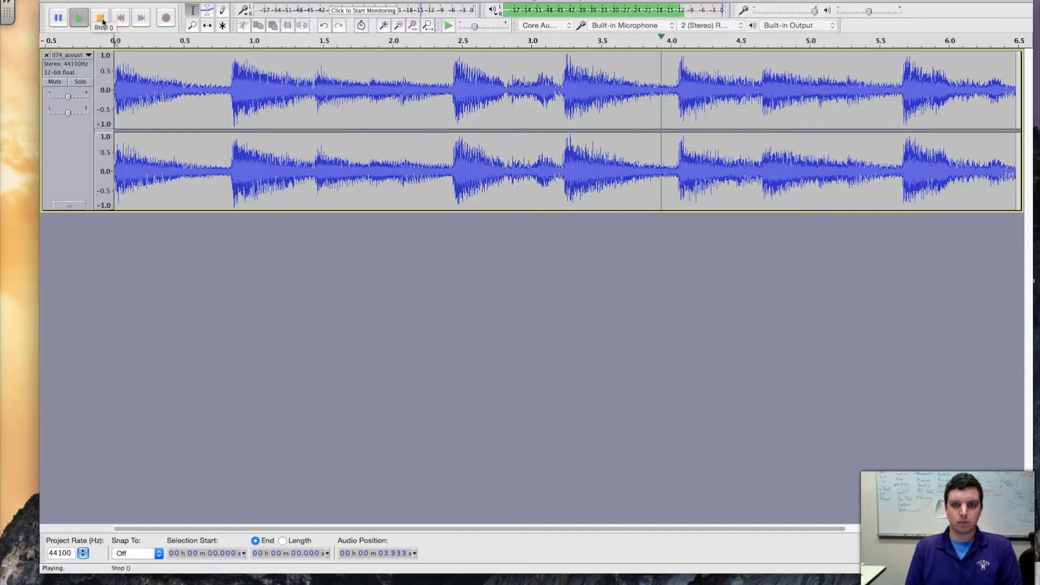
pyautogui.click(99, 18)
pyautogui.click(564, 83)
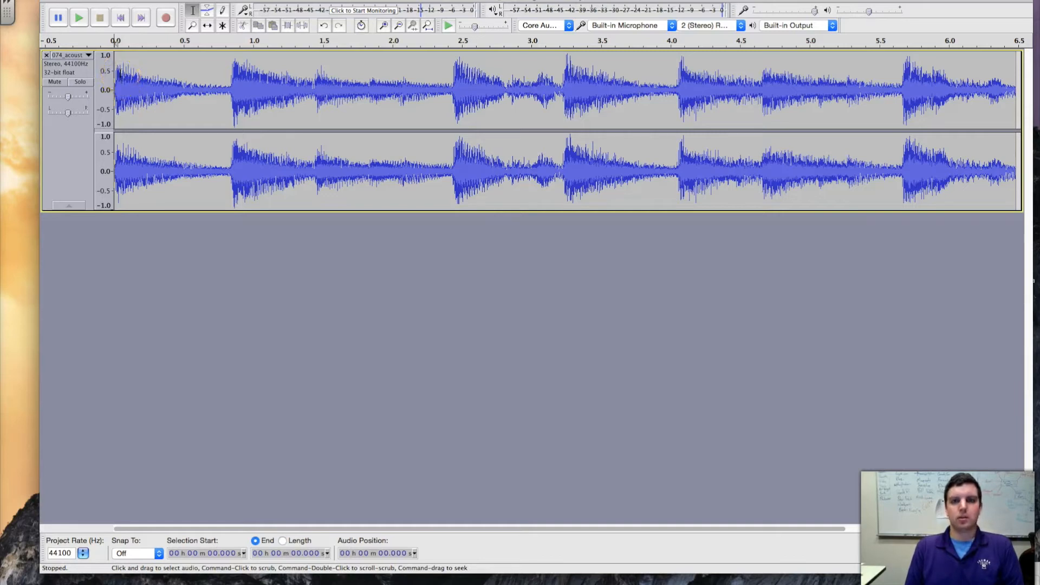
# Delete the opening 0.842 seconds of the guitar clip, up to its second strum.
pyautogui.click(122, 74)
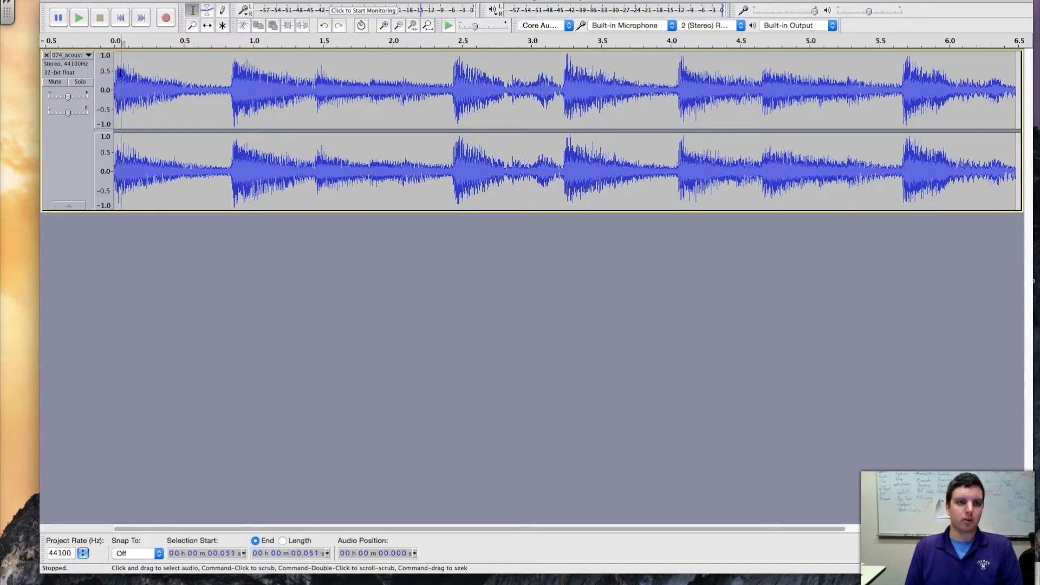
pyautogui.moveTo(121, 73); pyautogui.dragTo(205, 80)
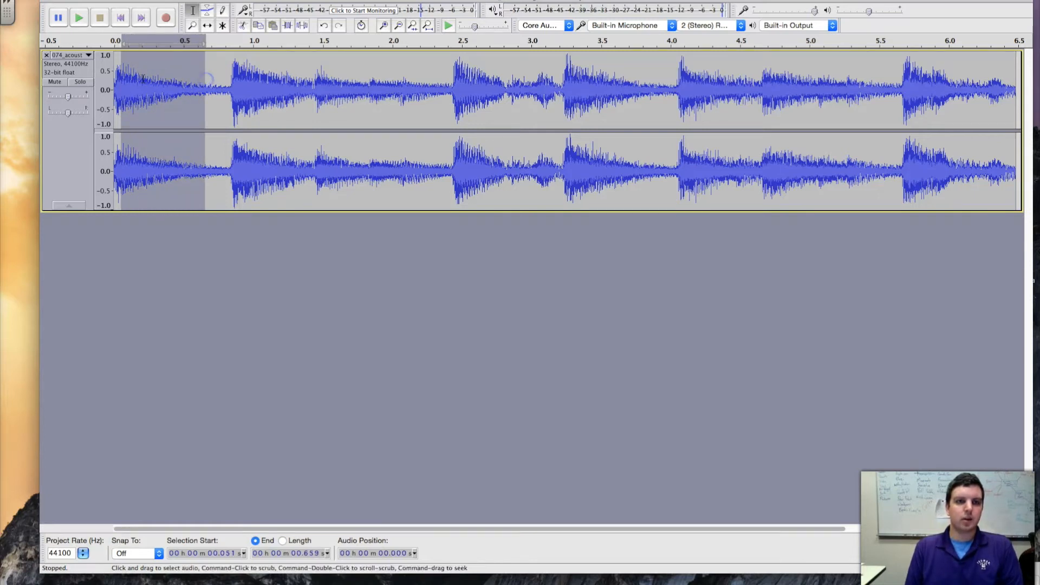
pyautogui.moveTo(112, 73); pyautogui.dragTo(228, 82)
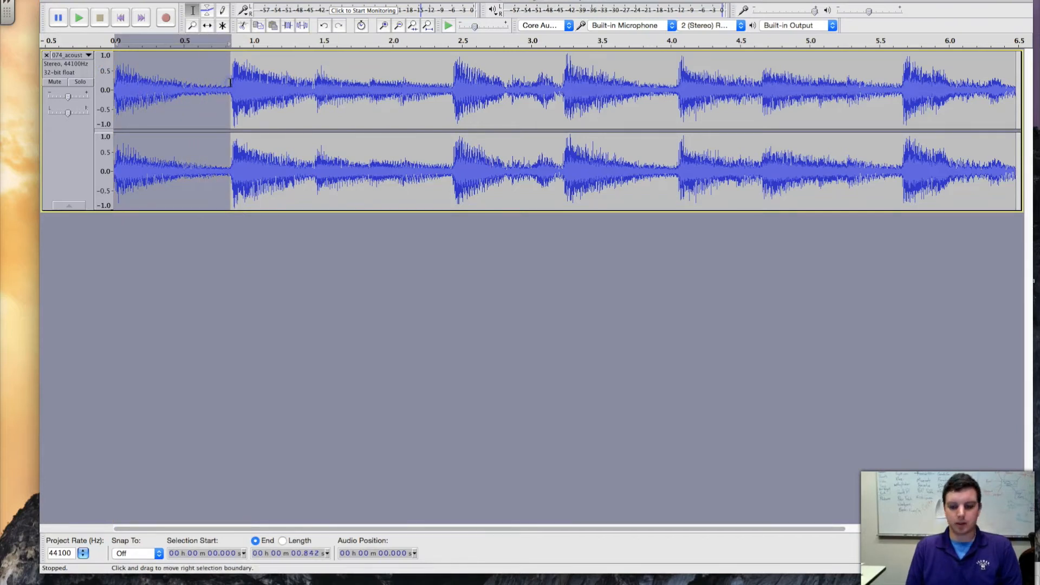
pyautogui.press('Delete')
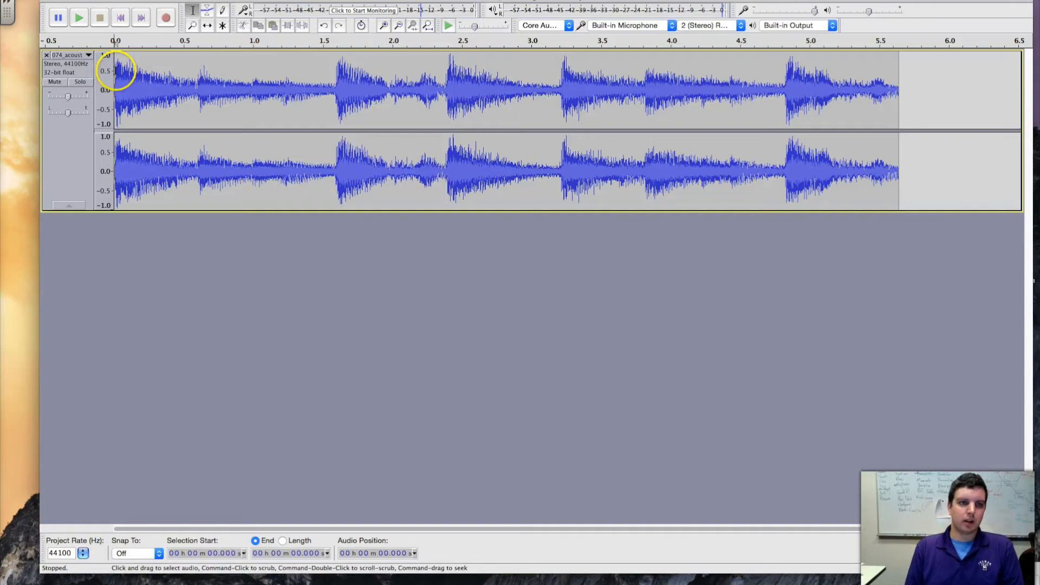
# Select the entire trimmed guitar clip, play it as a loop, and stop playback.
pyautogui.moveTo(114, 71); pyautogui.dragTo(129, 71)
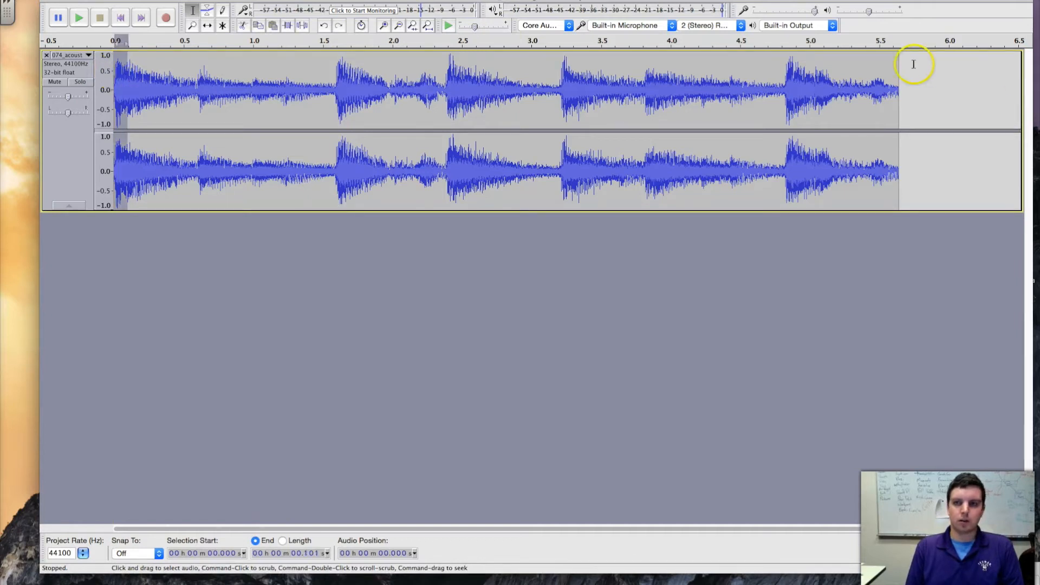
pyautogui.moveTo(911, 65); pyautogui.dragTo(622, 93)
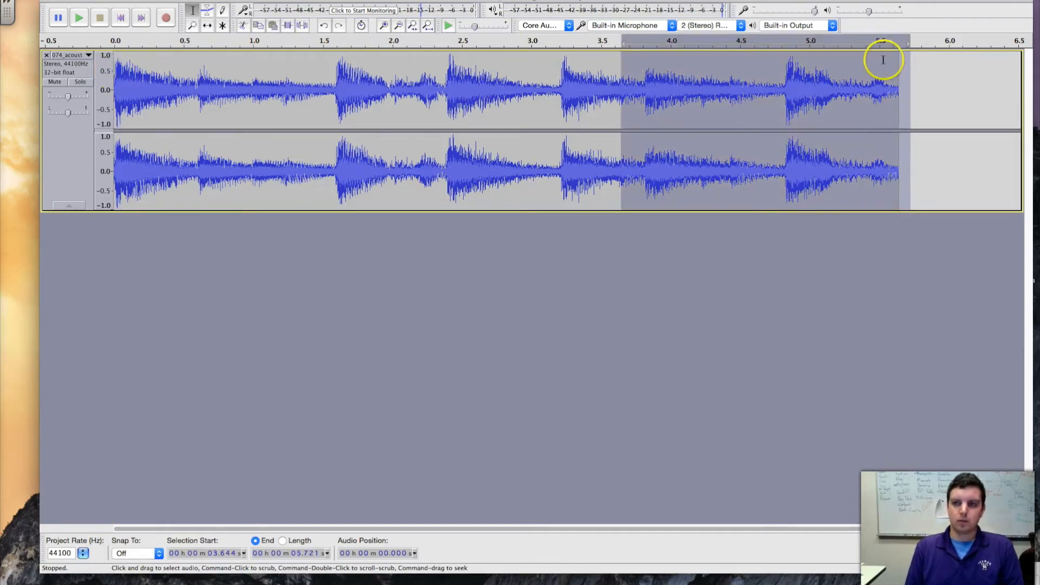
pyautogui.moveTo(897, 59); pyautogui.dragTo(101, 106)
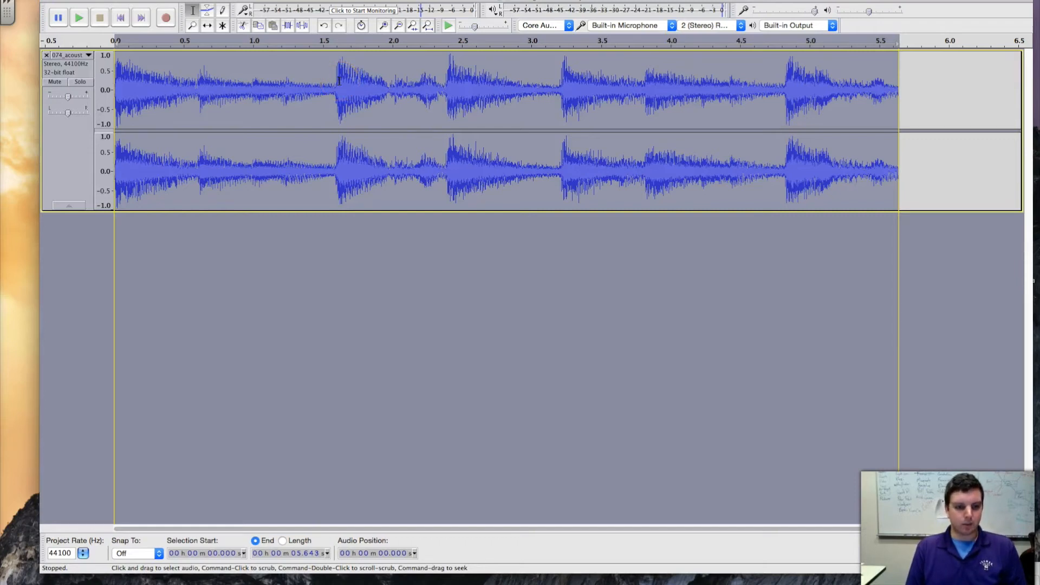
pyautogui.press('shift')
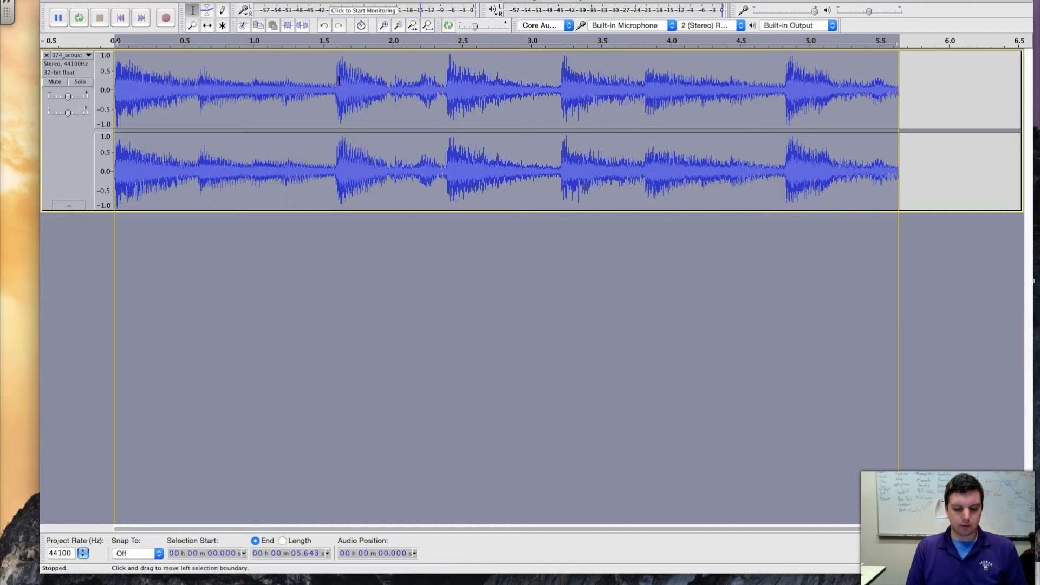
pyautogui.hotkey('shift', 'space')
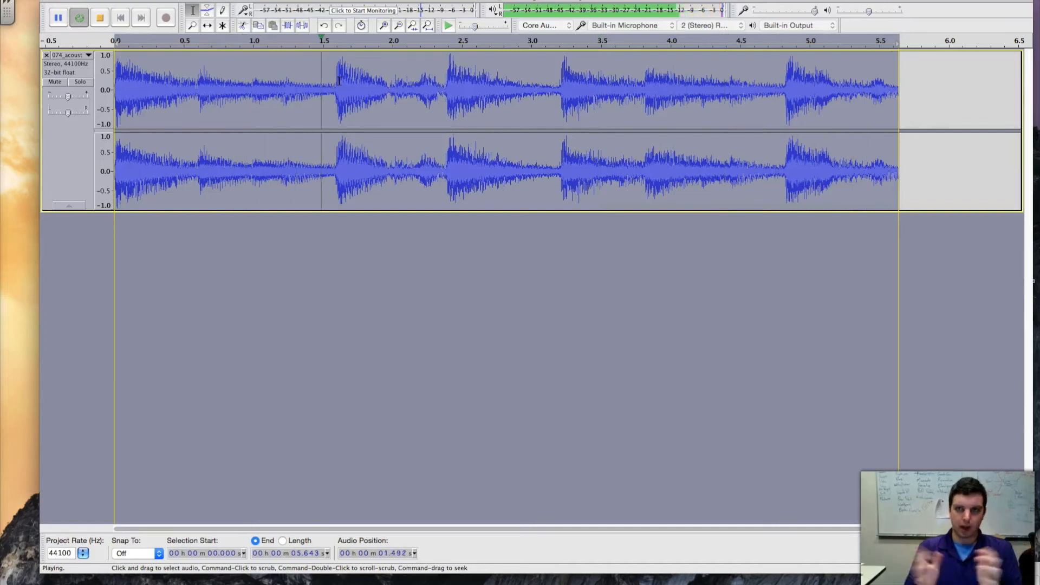
pyautogui.click(108, 22)
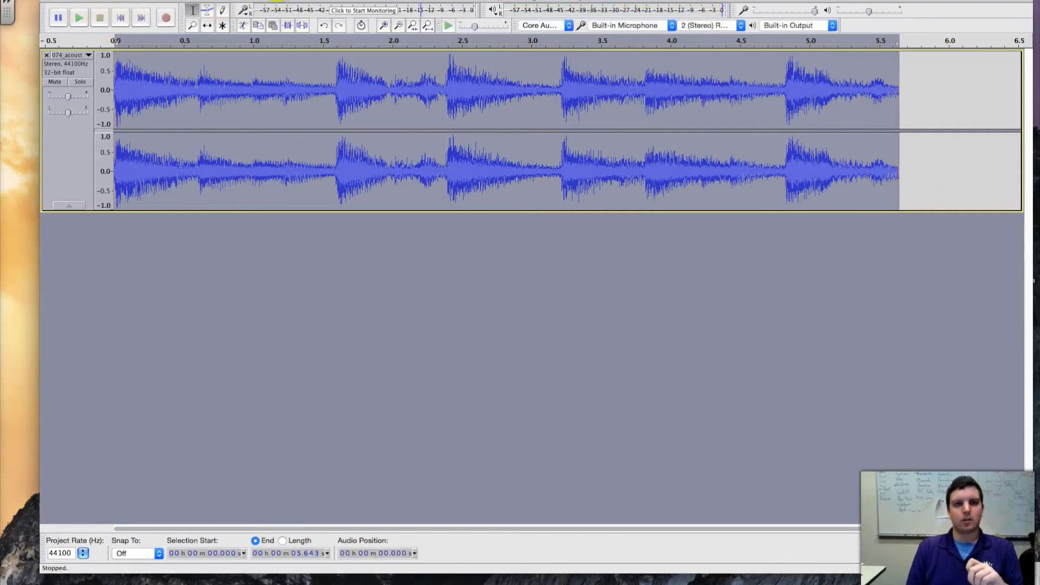
# Apply the Repeat effect to the selected guitar clip with 10 repeats and clear the selection.
pyautogui.click(274, 0)
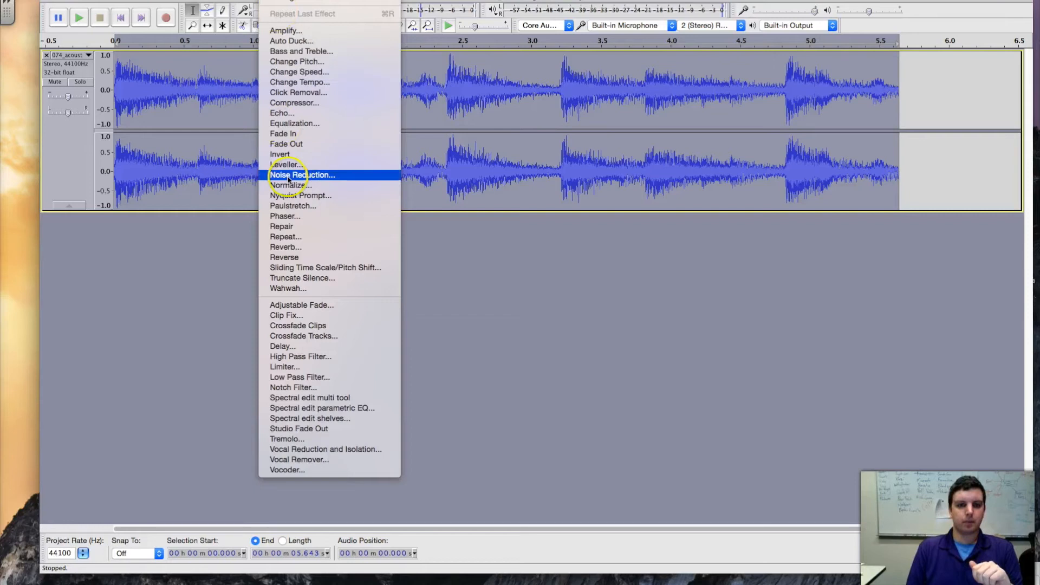
pyautogui.click(284, 237)
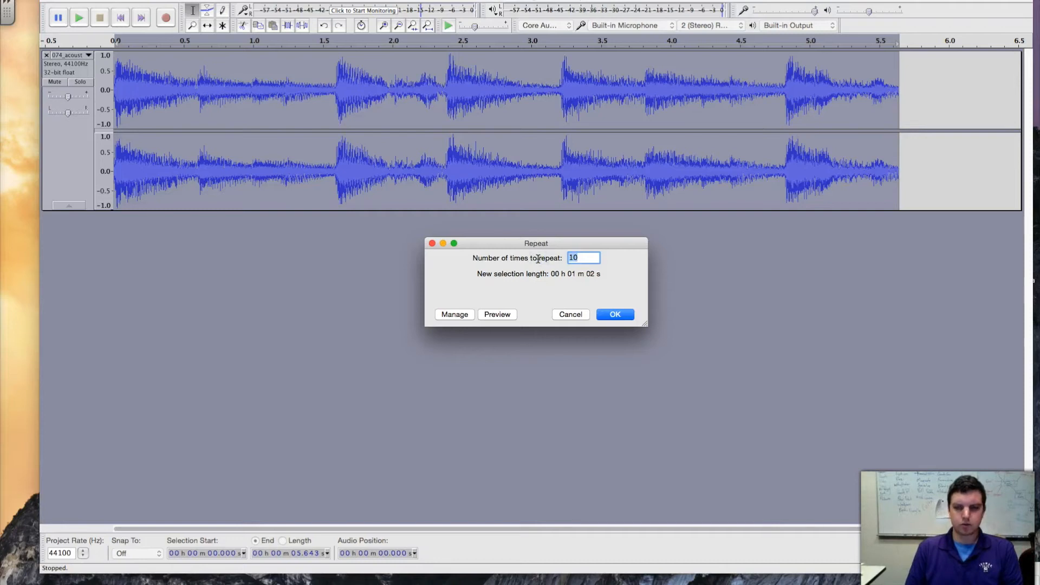
pyautogui.click(614, 316)
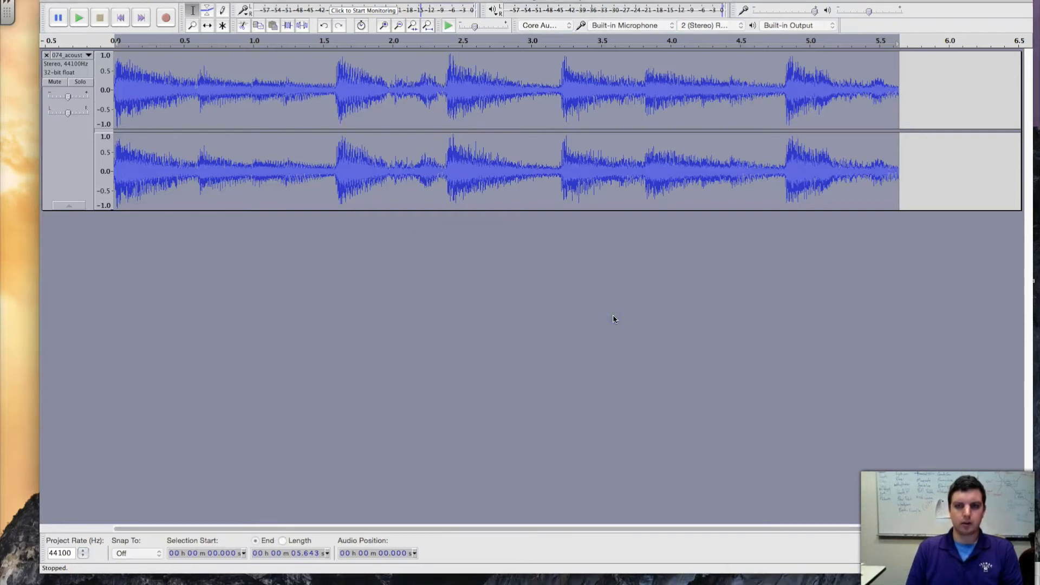
pyautogui.click(834, 96)
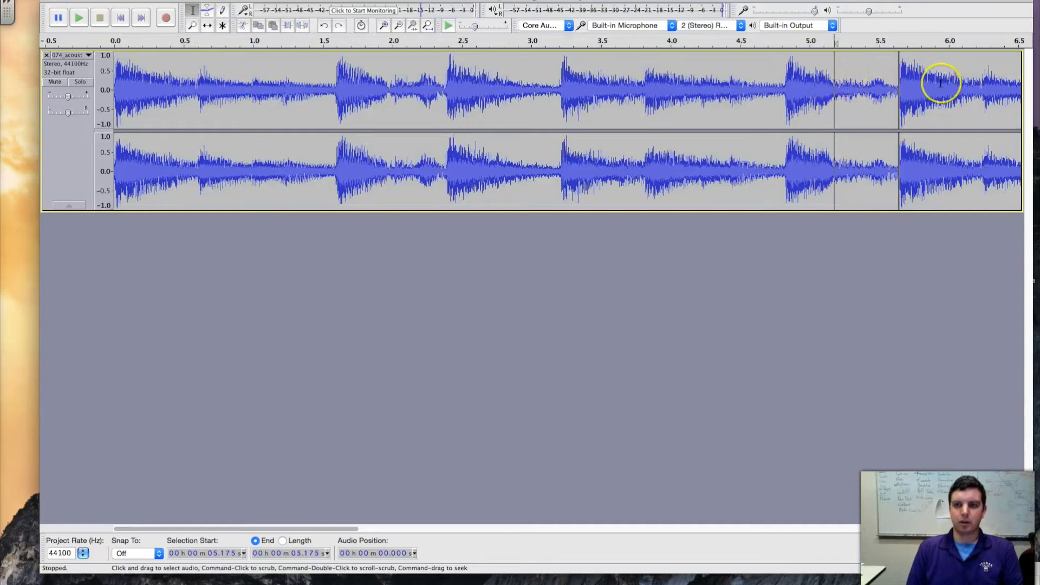
# Listen to the repeated guitar clip across the first loop join, stop playback, and return to the start of the timeline.
pyautogui.click(80, 19)
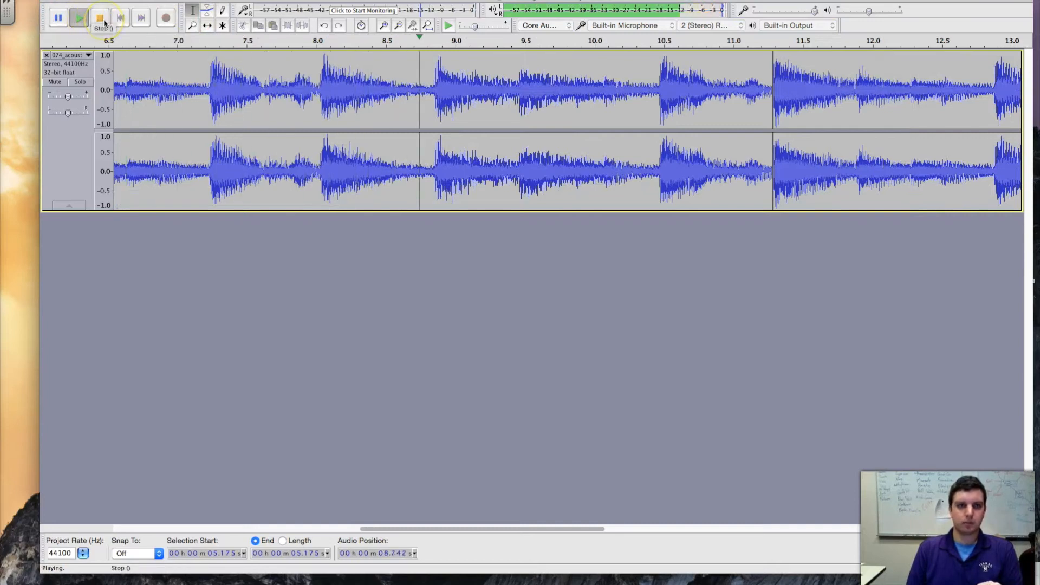
pyautogui.click(104, 21)
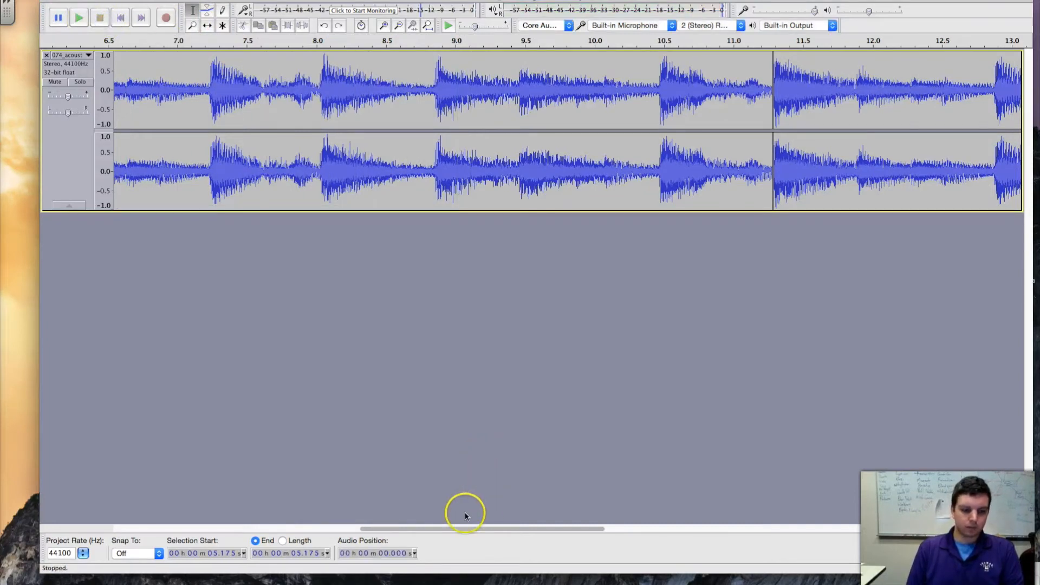
pyautogui.moveTo(468, 528); pyautogui.dragTo(194, 528)
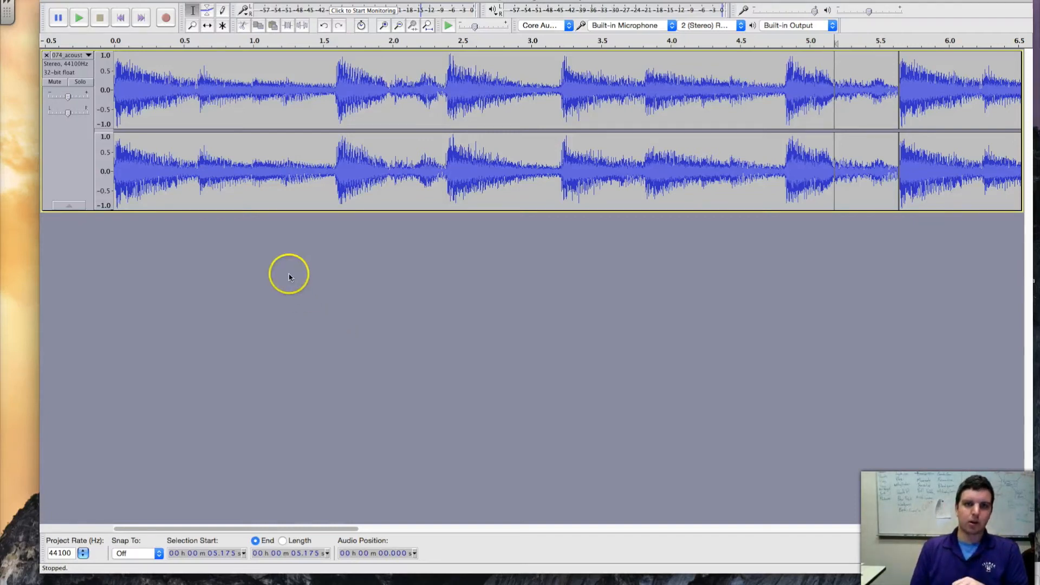
# Delete the quiet section of the guitar clip from 0.826 to 1.570 seconds, just before the following strum.
pyautogui.moveTo(333, 95); pyautogui.dragTo(309, 92)
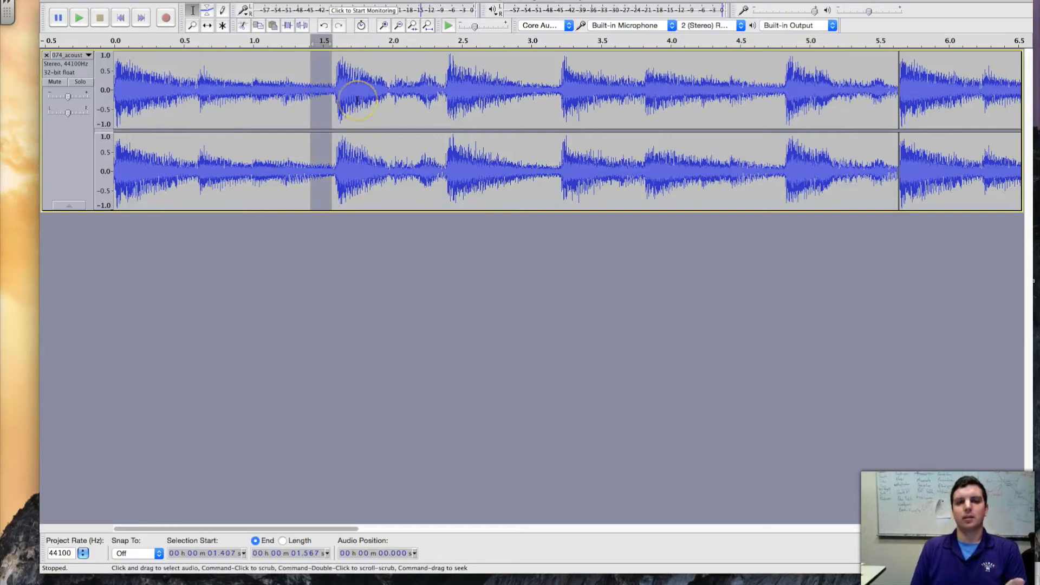
pyautogui.moveTo(357, 89); pyautogui.dragTo(336, 91)
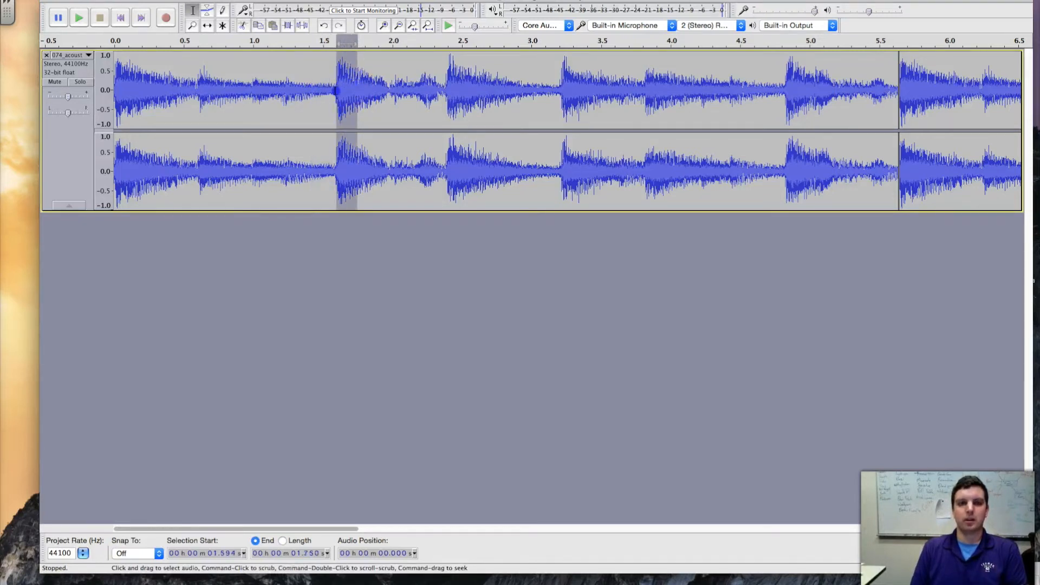
pyautogui.click(332, 86)
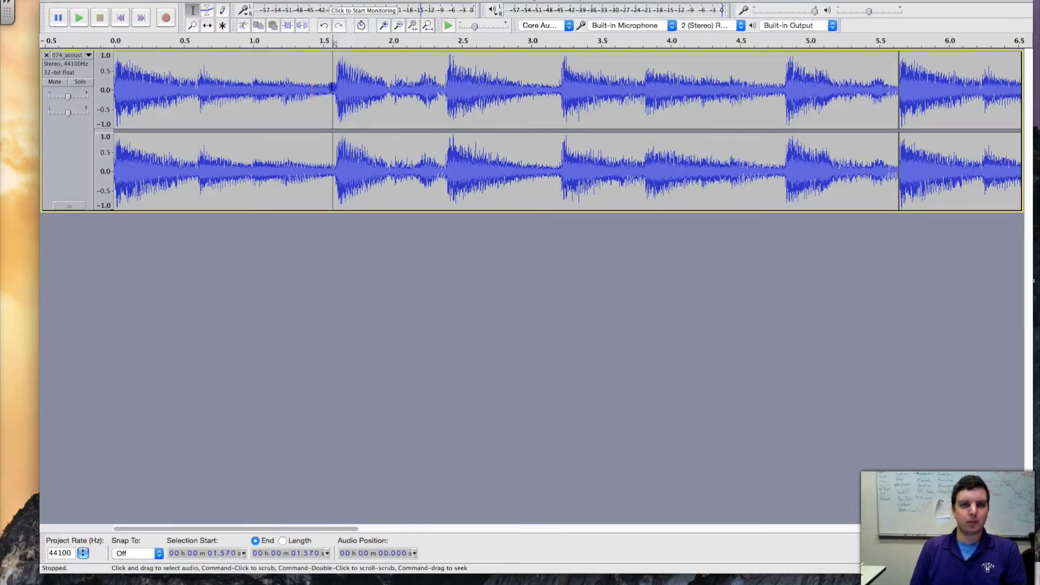
pyautogui.moveTo(332, 88); pyautogui.dragTo(229, 92)
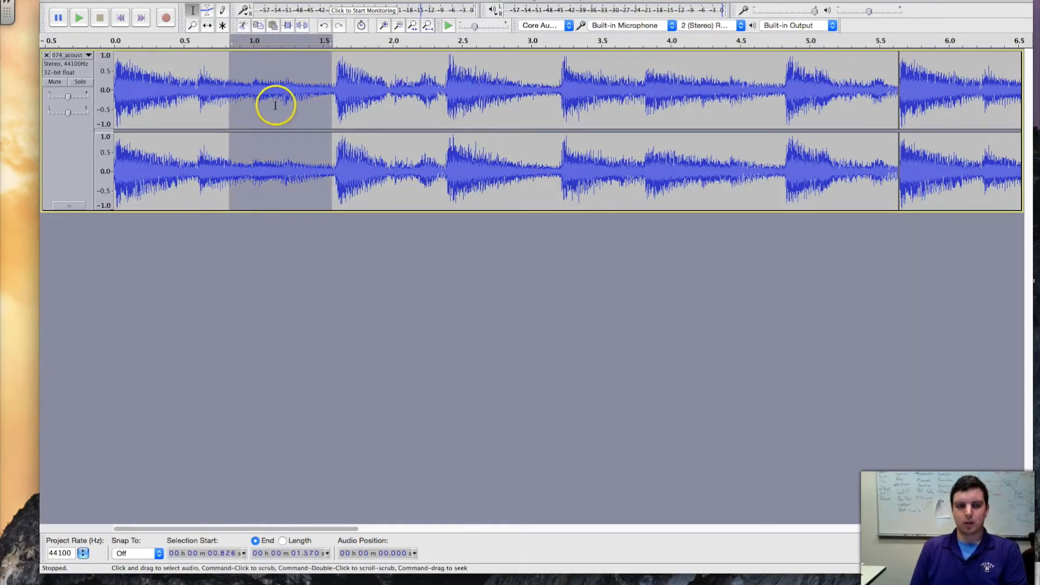
pyautogui.press('Delete')
# Delete three more short sections of the guitar clip between about 1.3 and 2.3 seconds.
pyautogui.click(340, 92)
pyautogui.keyDown('shift'); pyautogui.click(300, 92); pyautogui.keyUp('shift')
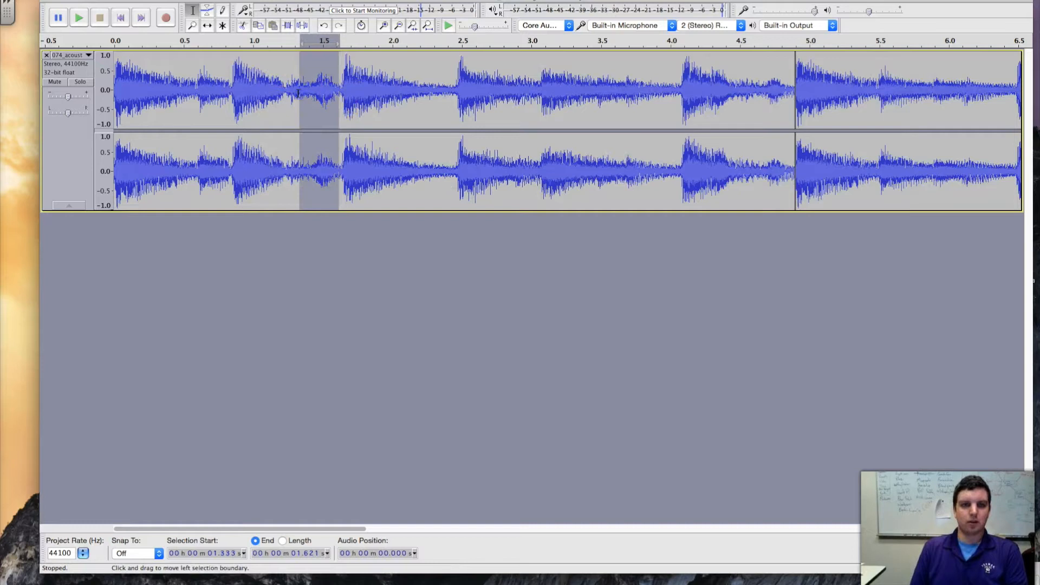
pyautogui.press('Delete')
pyautogui.moveTo(395, 97); pyautogui.dragTo(334, 104)
pyautogui.press('Delete')
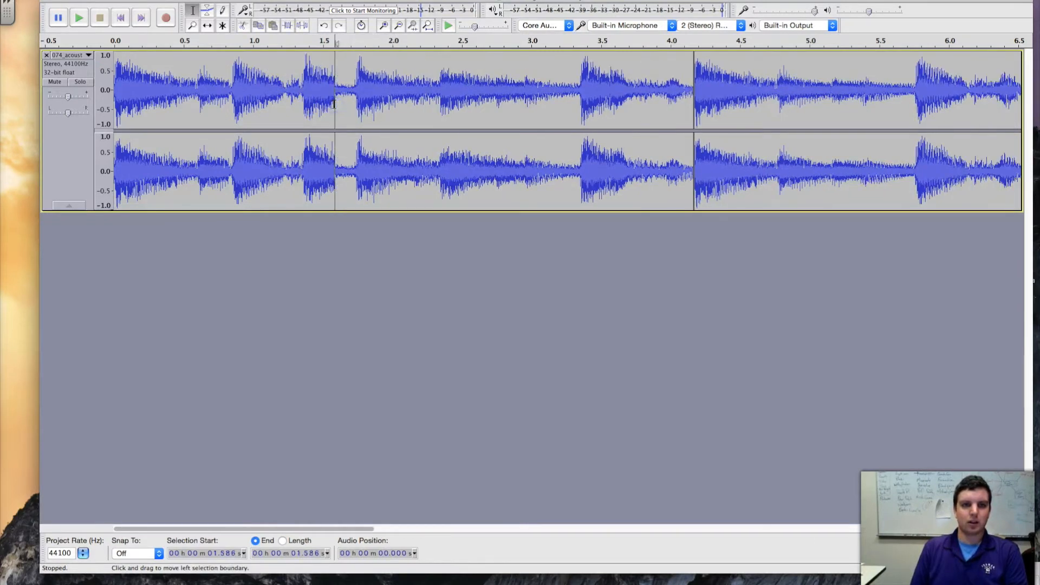
pyautogui.moveTo(429, 97); pyautogui.dragTo(397, 98)
pyautogui.press('Delete')
# Play the edited guitar clip from about 0.117 seconds and stop playback.
pyautogui.click(131, 75)
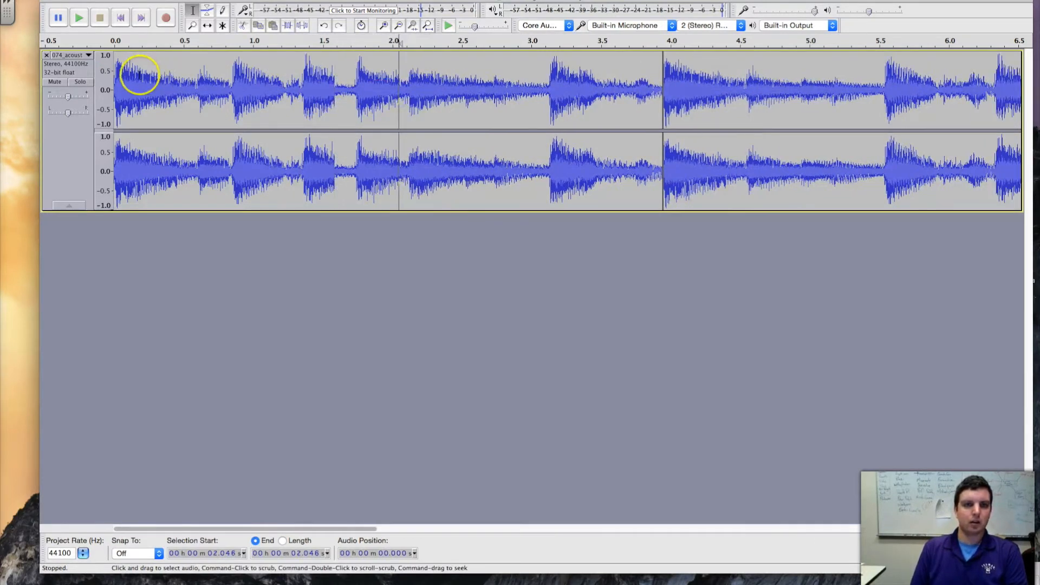
pyautogui.click(80, 22)
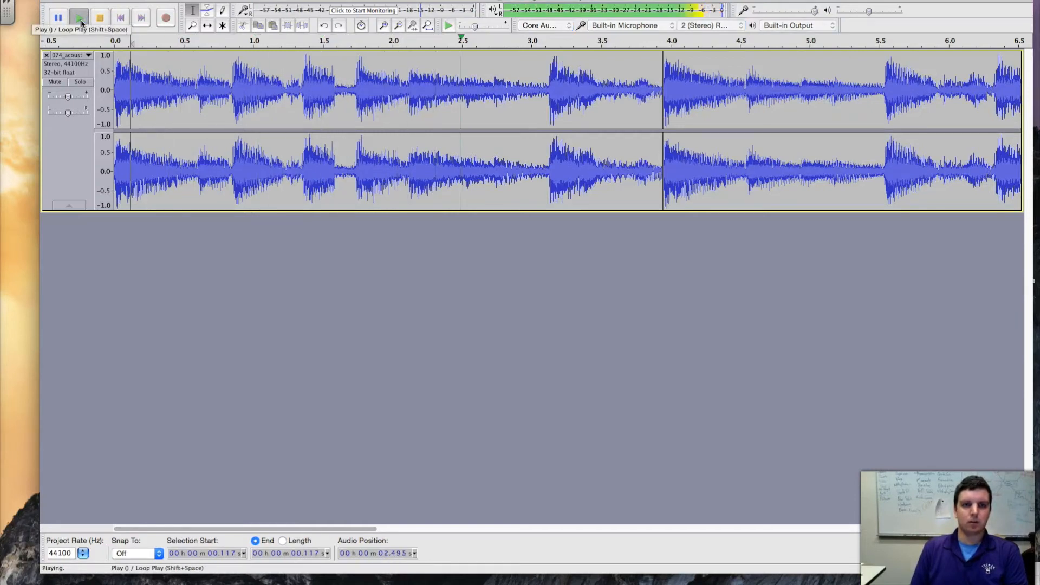
pyautogui.click(103, 21)
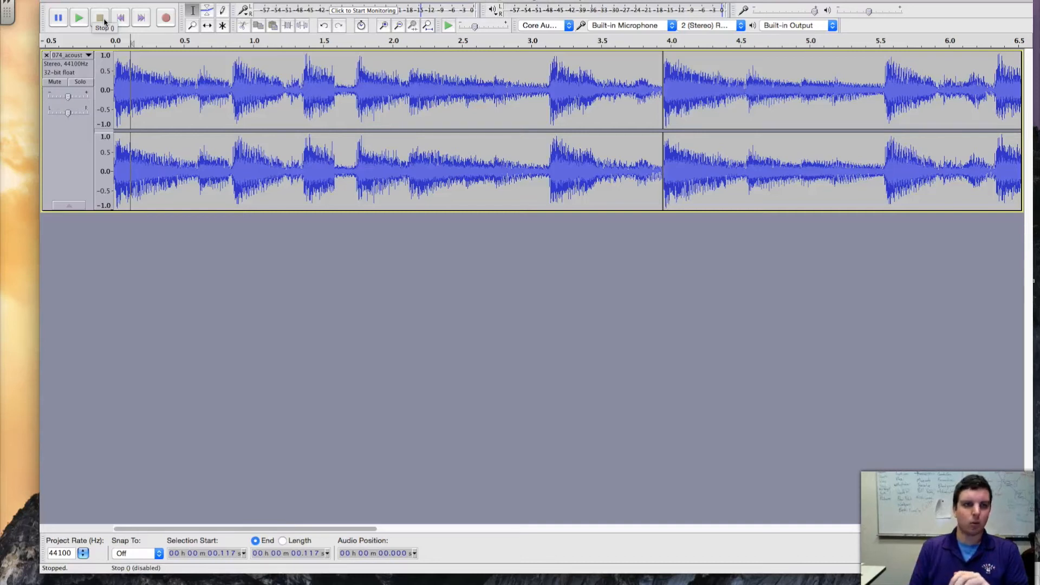
# Remove the edited guitar track and import the original 074_acoustic-guitar WAV file from the desktop.
pyautogui.click(46, 55)
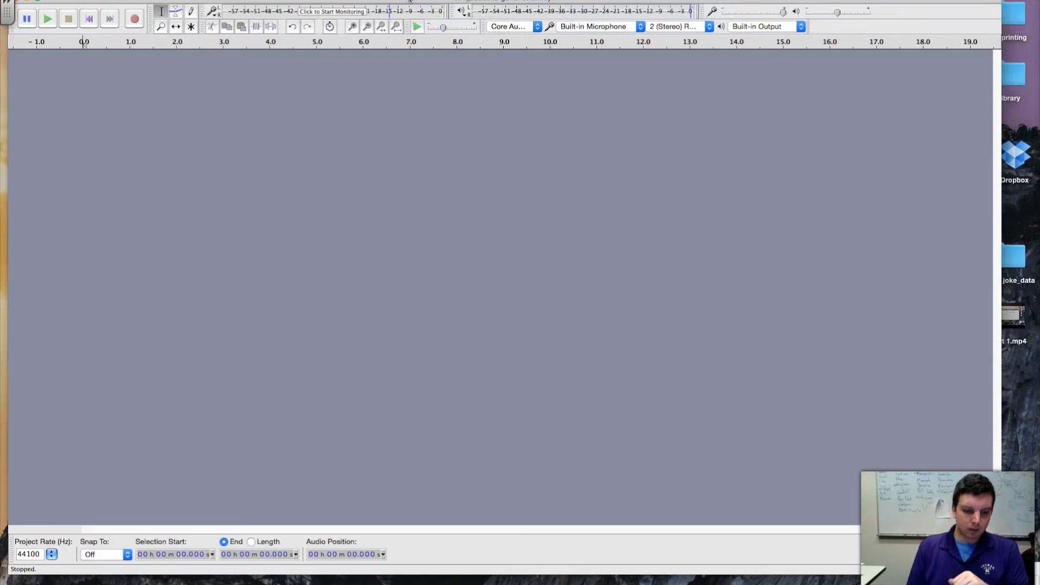
pyautogui.moveTo(441, 1); pyautogui.dragTo(348, 1)
pyautogui.moveTo(939, 16); pyautogui.dragTo(477, 91)
pyautogui.moveTo(529, 1); pyautogui.dragTo(541, 1)
# Import 101_compr_swinger.aif from the desktop as a second track below the guitar.
pyautogui.moveTo(946, 87)
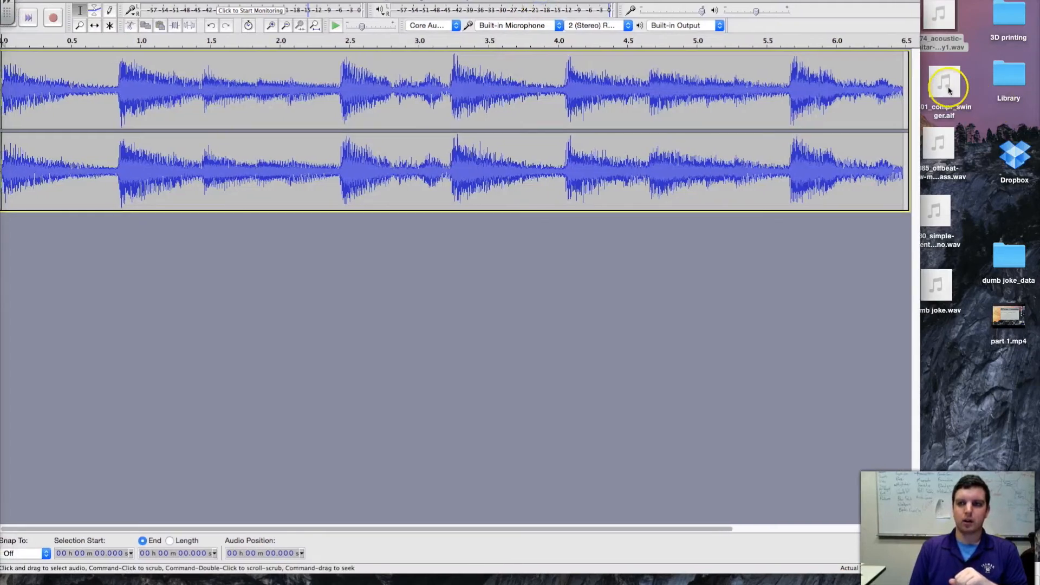
pyautogui.moveTo(948, 89); pyautogui.dragTo(415, 263)
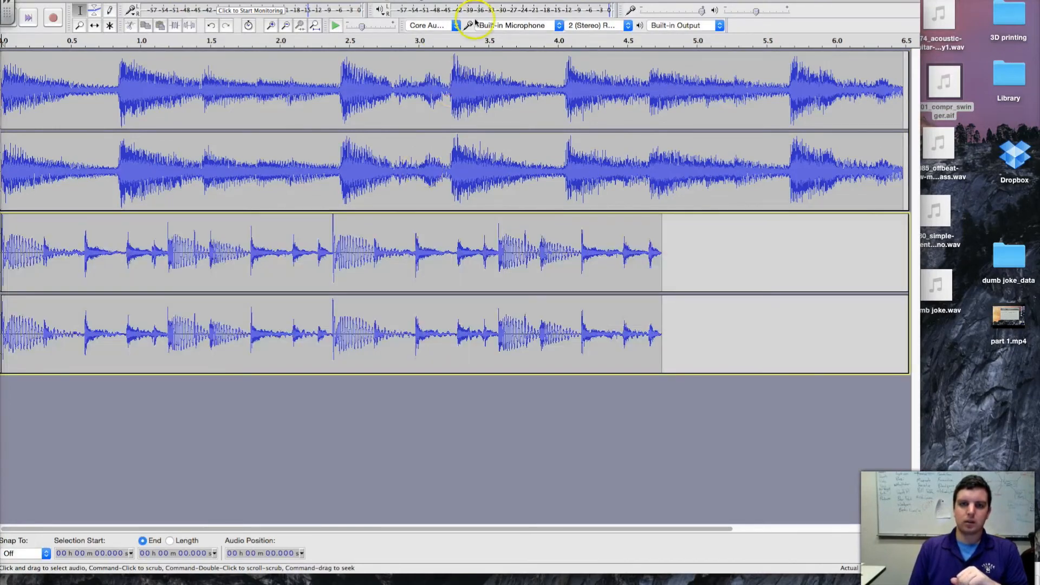
pyautogui.moveTo(496, 2); pyautogui.dragTo(593, 2)
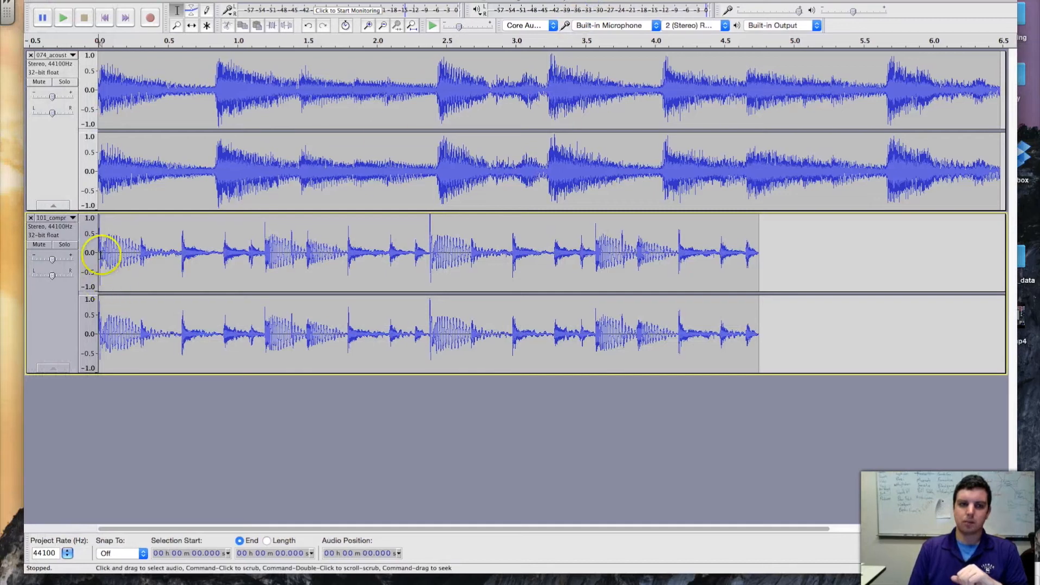
# Play the guitar and 101_compr_swinger tracks together from about 0.027 seconds and stop playback.
pyautogui.click(101, 251)
pyautogui.click(65, 19)
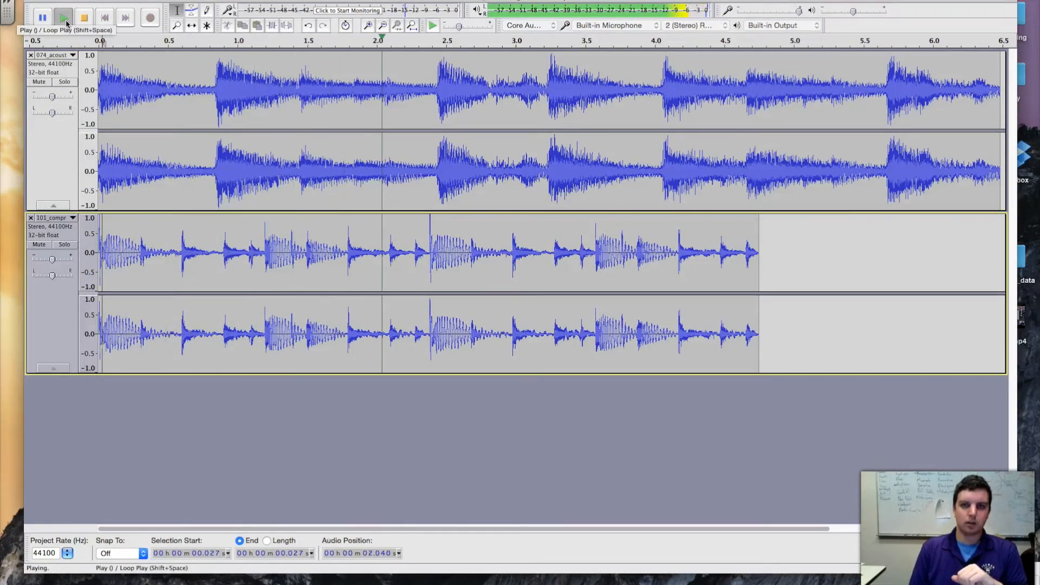
pyautogui.click(84, 19)
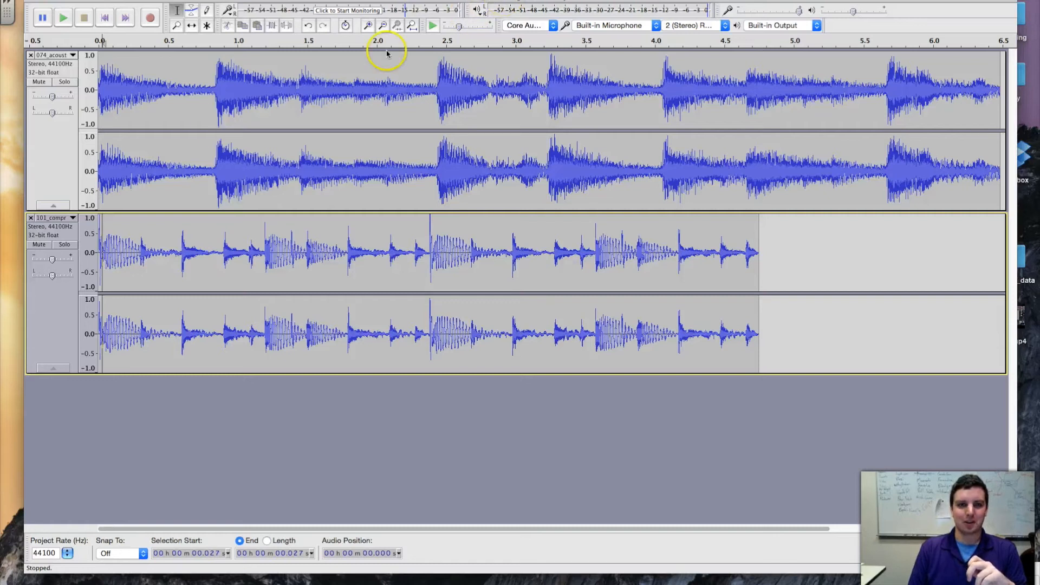
# Replace both tracks with the 080_simple-sevenths-epiano and 074_acoustic-guitar WAV files from the desktop.
pyautogui.click(30, 218)
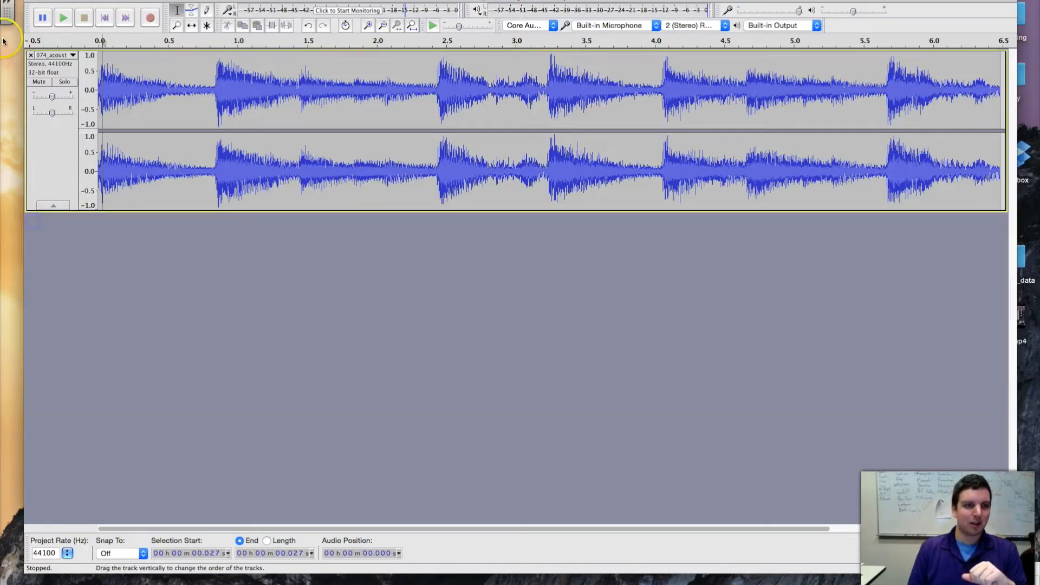
pyautogui.click(30, 56)
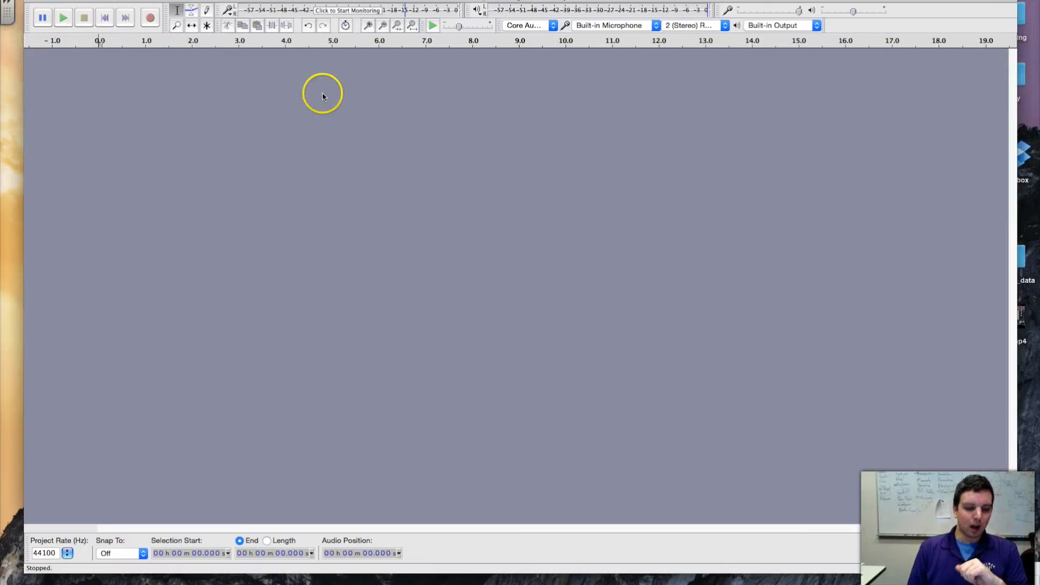
pyautogui.moveTo(594, 1); pyautogui.dragTo(415, 2)
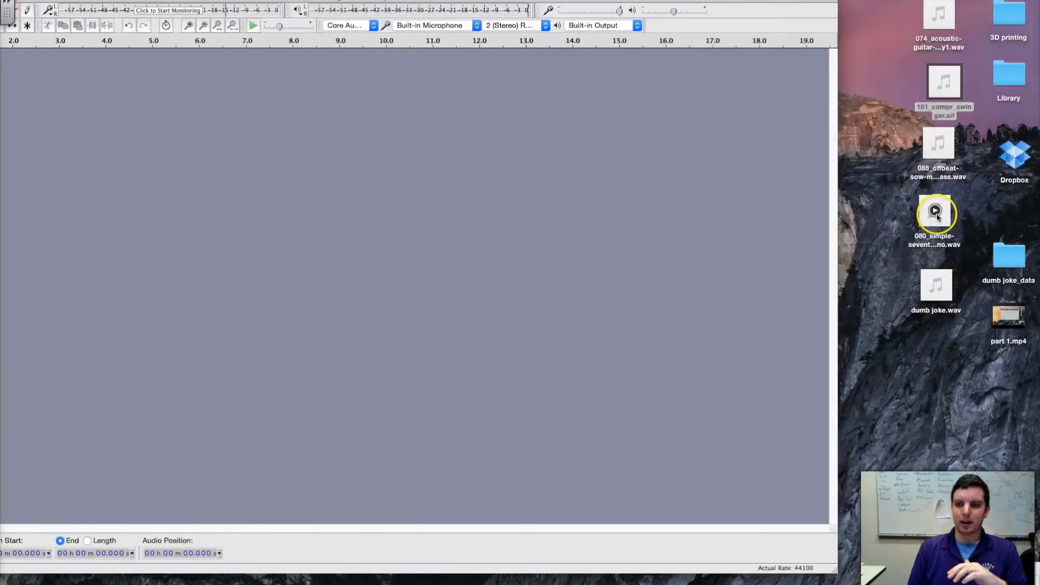
pyautogui.moveTo(935, 213); pyautogui.dragTo(420, 132)
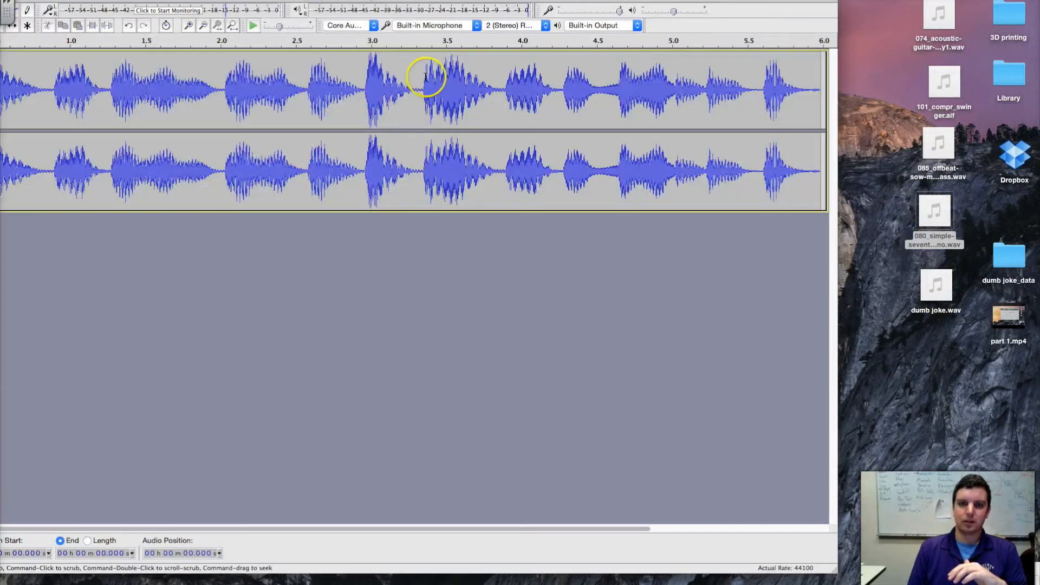
pyautogui.moveTo(938, 19); pyautogui.dragTo(569, 260)
pyautogui.doubleClick(569, 2)
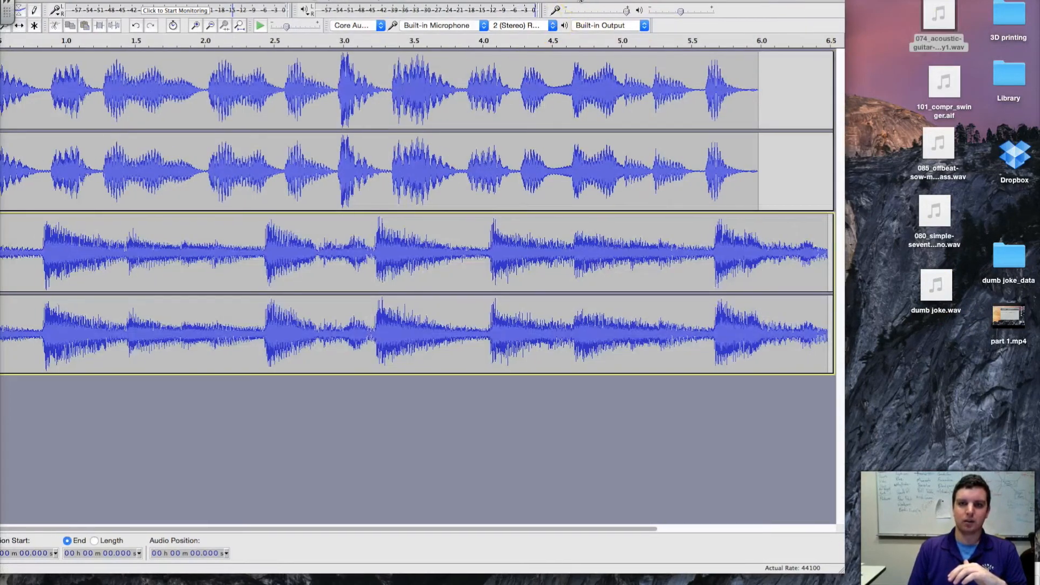
# Play the electric piano and guitar tracks together from the start and stop playback.
pyautogui.click(91, 36)
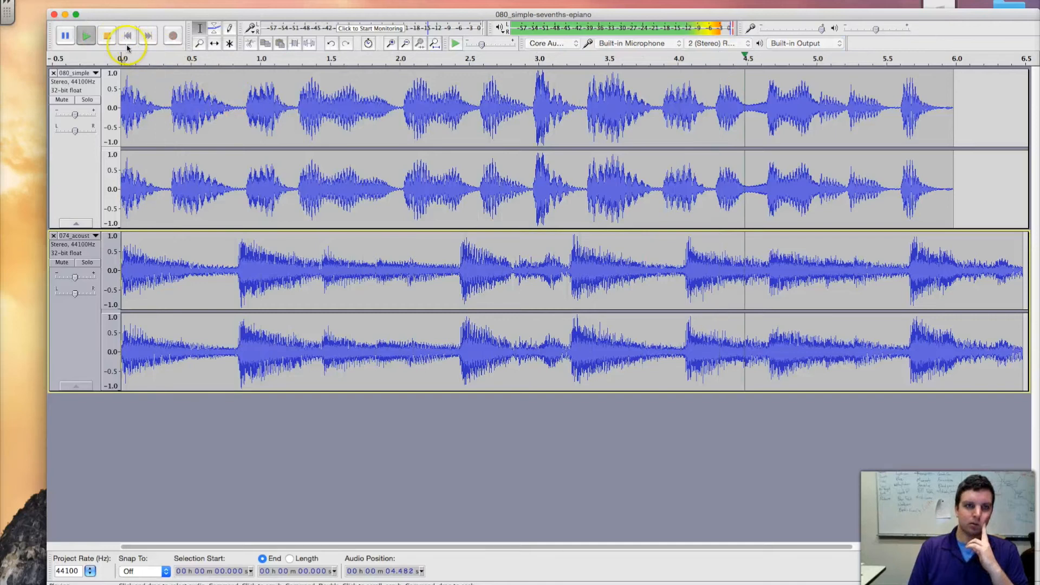
pyautogui.click(108, 36)
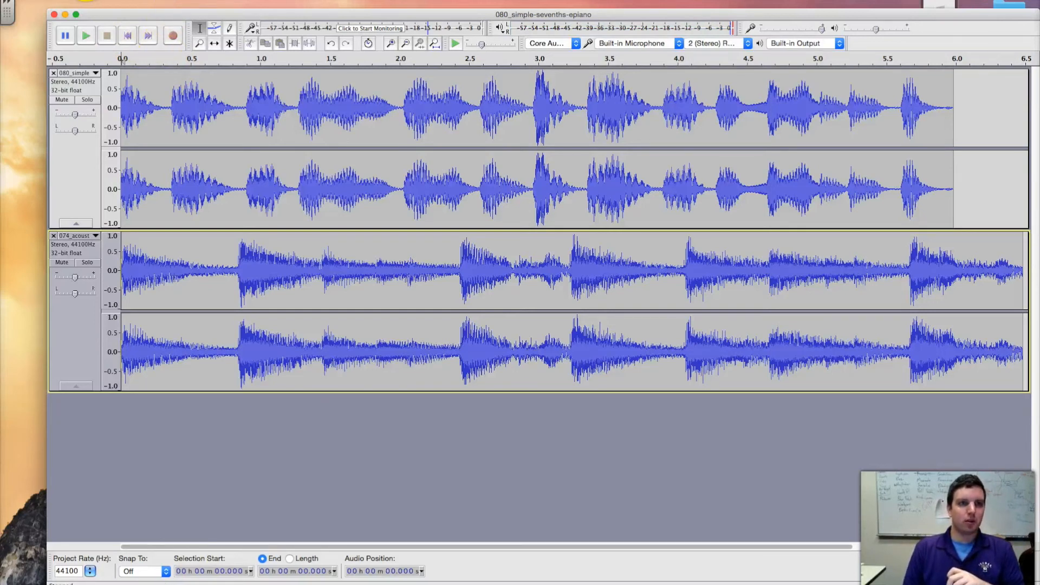
# Start an audio export named "terrible song", keeping the Desktop as the save location.
pyautogui.click(87, 1)
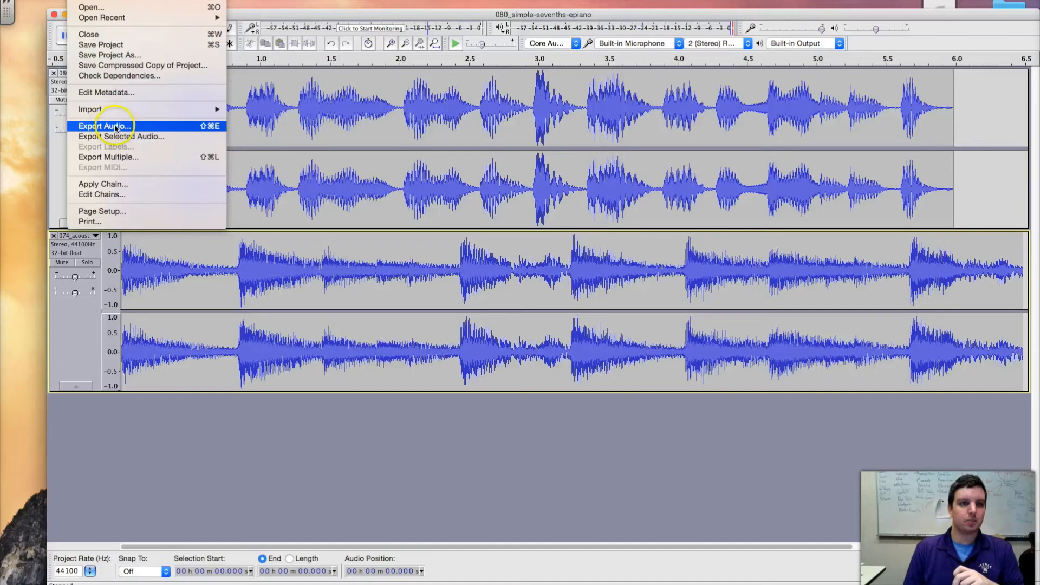
pyautogui.click(190, 131)
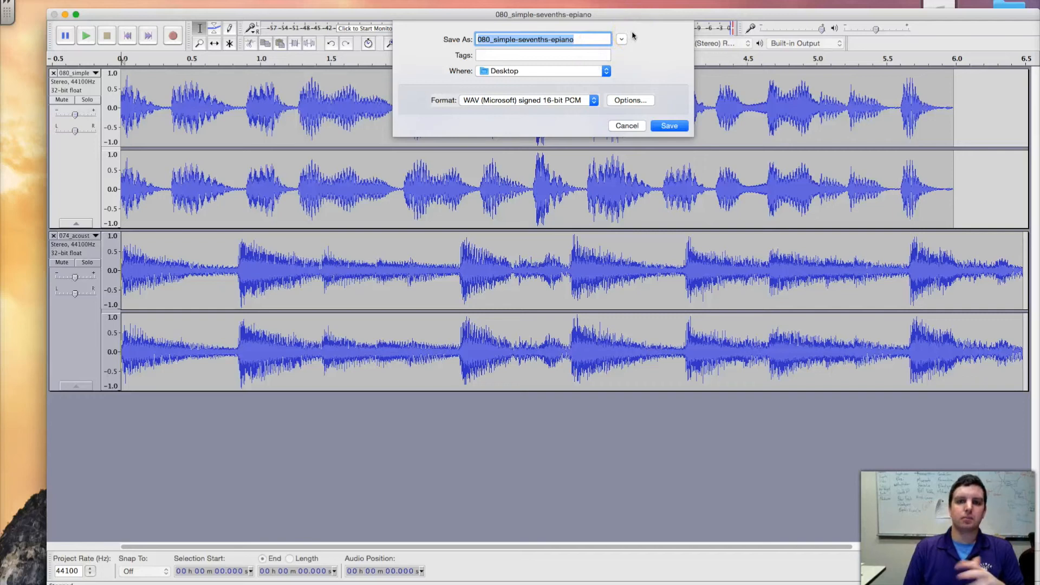
pyautogui.moveTo(592, 39); pyautogui.dragTo(427, 48)
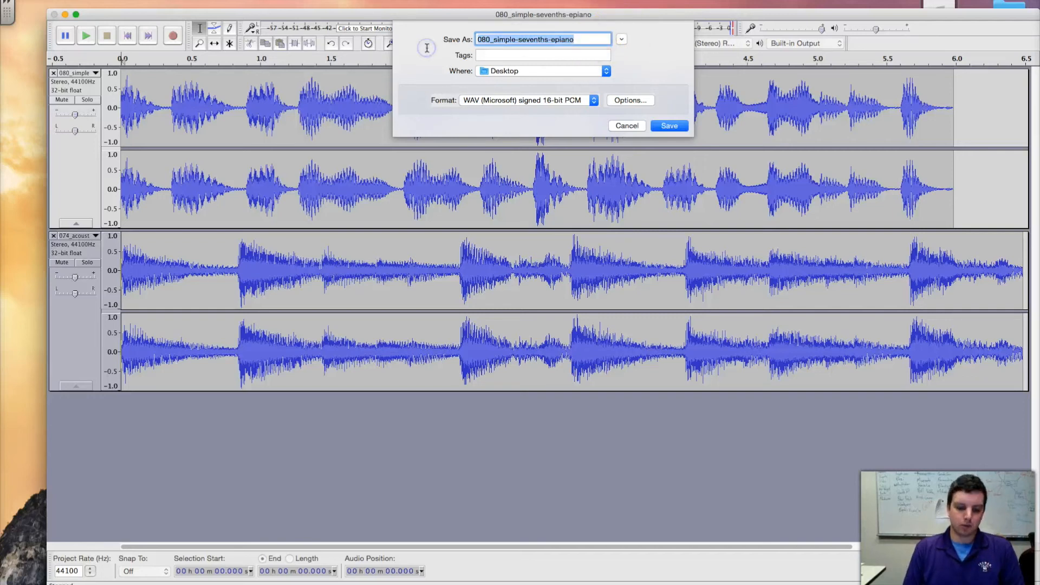
pyautogui.write('terrible song')
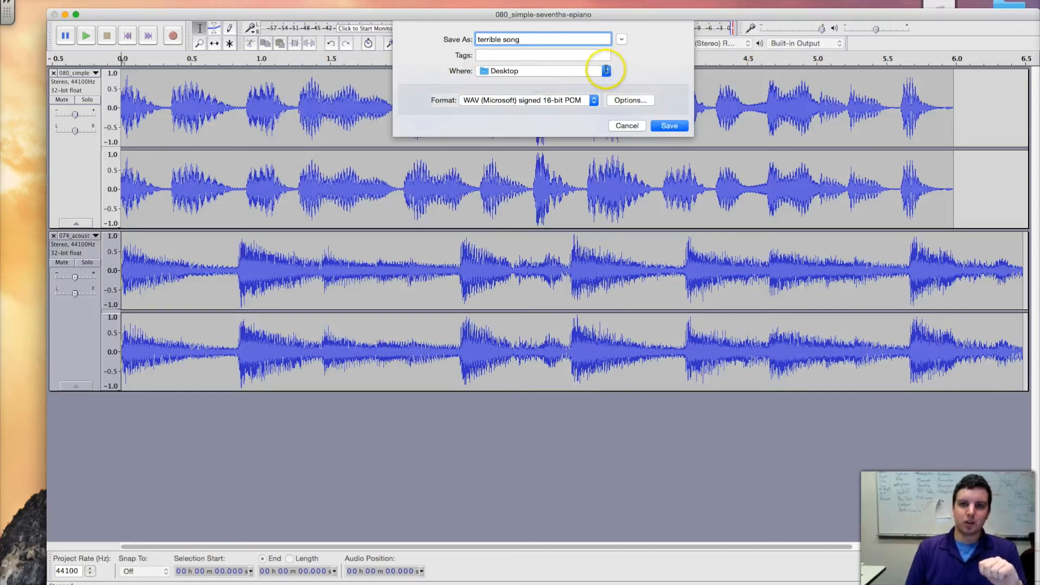
pyautogui.click(606, 71)
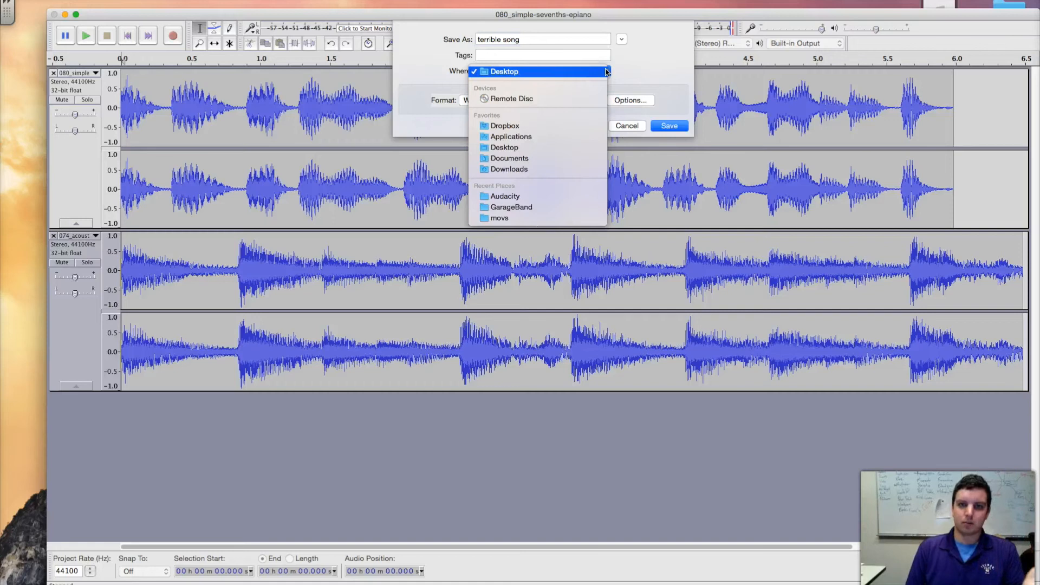
pyautogui.click(640, 63)
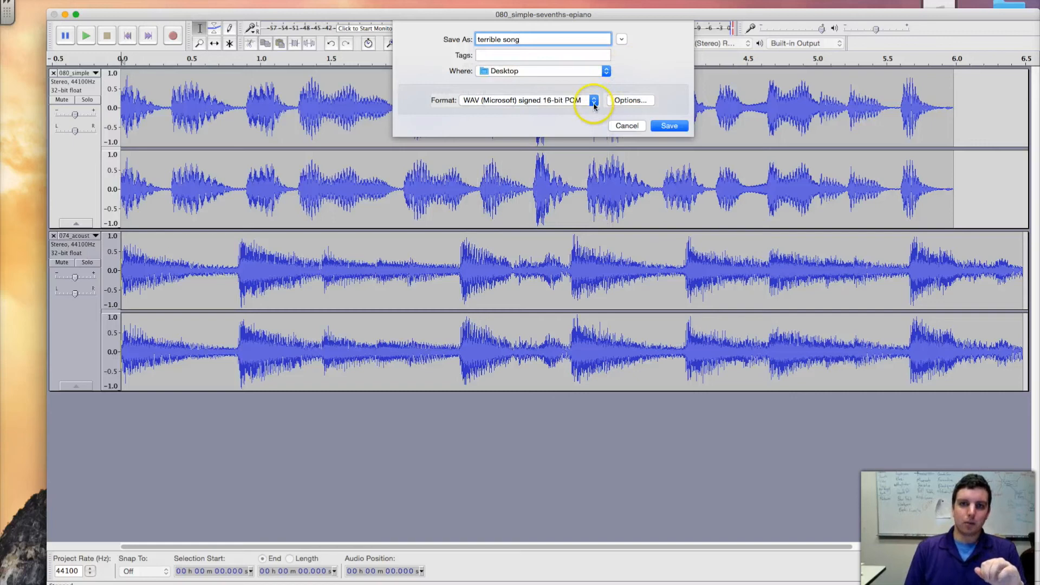
# Try MP3 Files as the export format, and return it to WAV (Microsoft) signed 16-bit PCM.
pyautogui.click(594, 102)
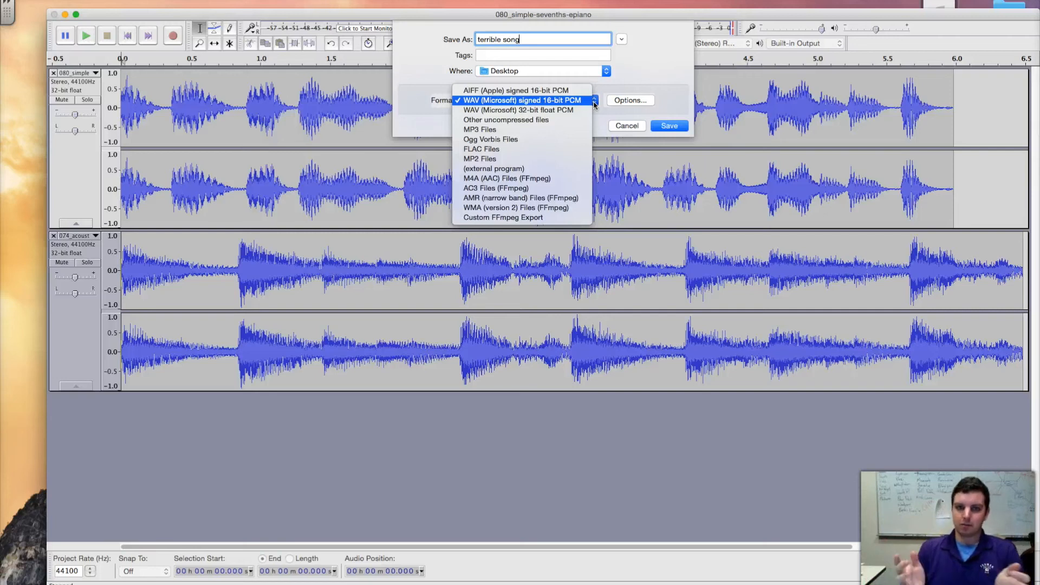
pyautogui.click(582, 129)
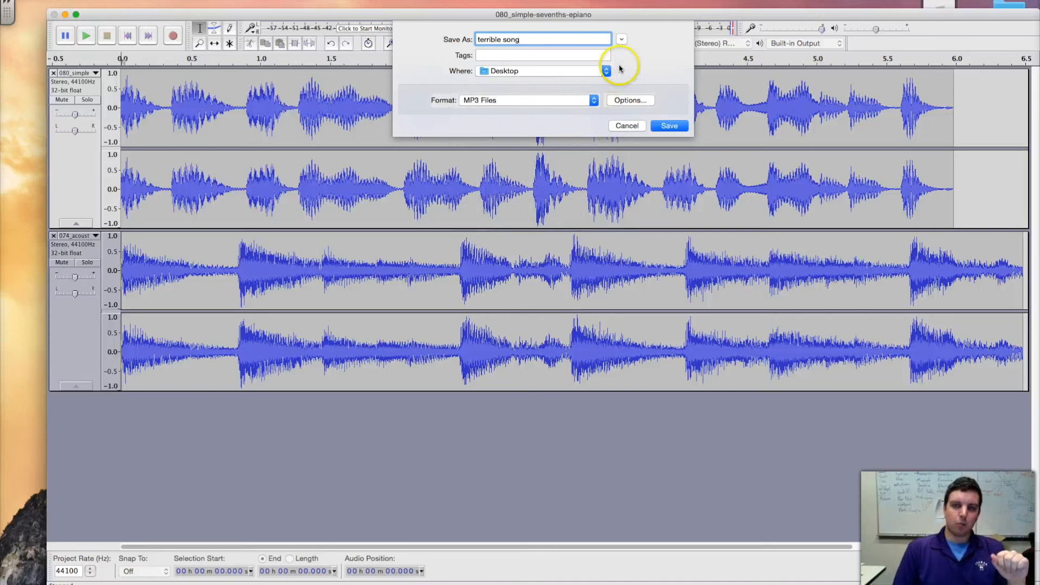
pyautogui.click(571, 100)
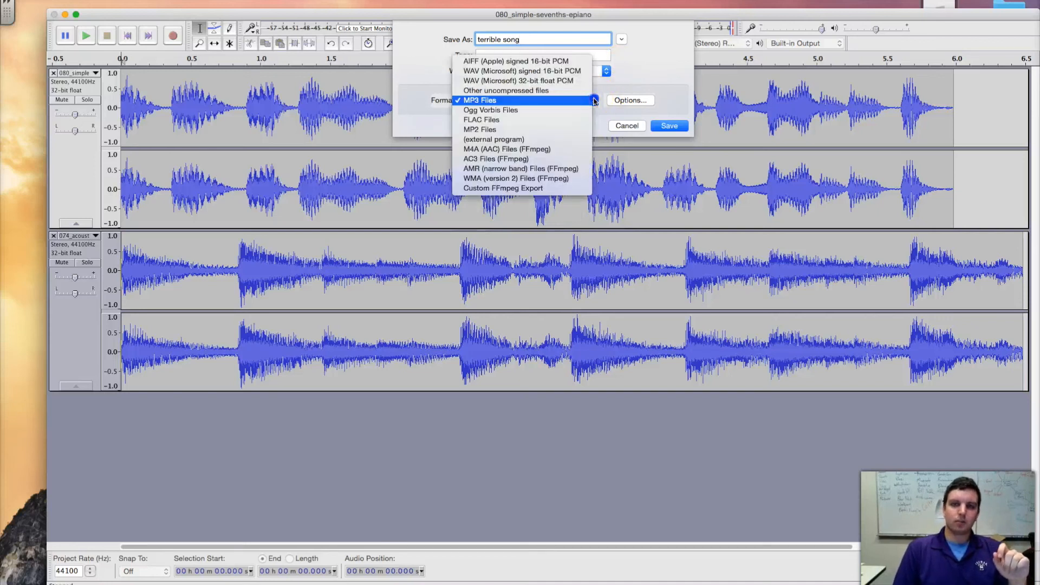
pyautogui.click(528, 70)
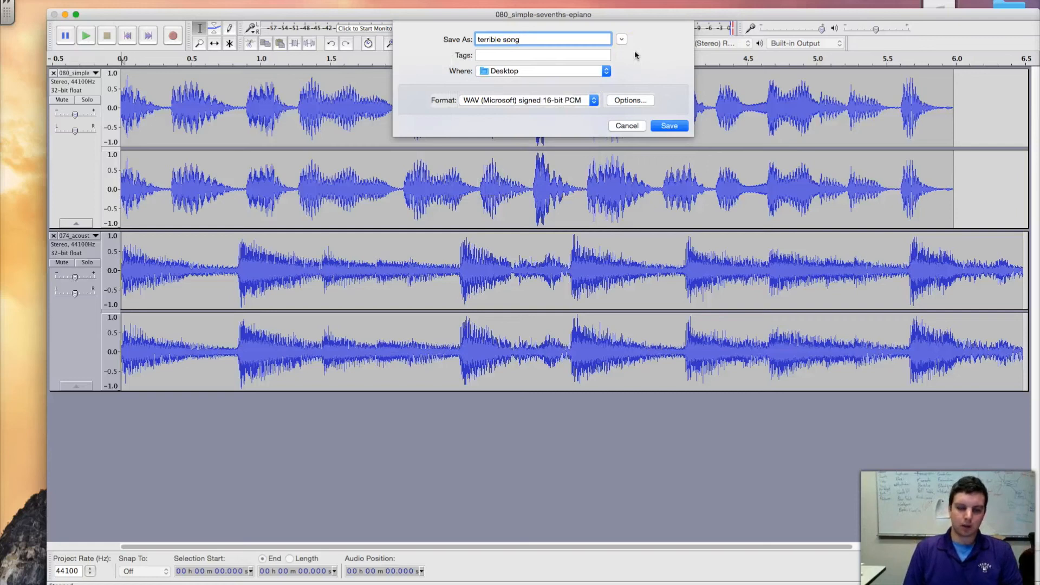
# Save the WAV export and accept the mixdown to two stereo channels, with that warning set not to show again.
pyautogui.click(671, 126)
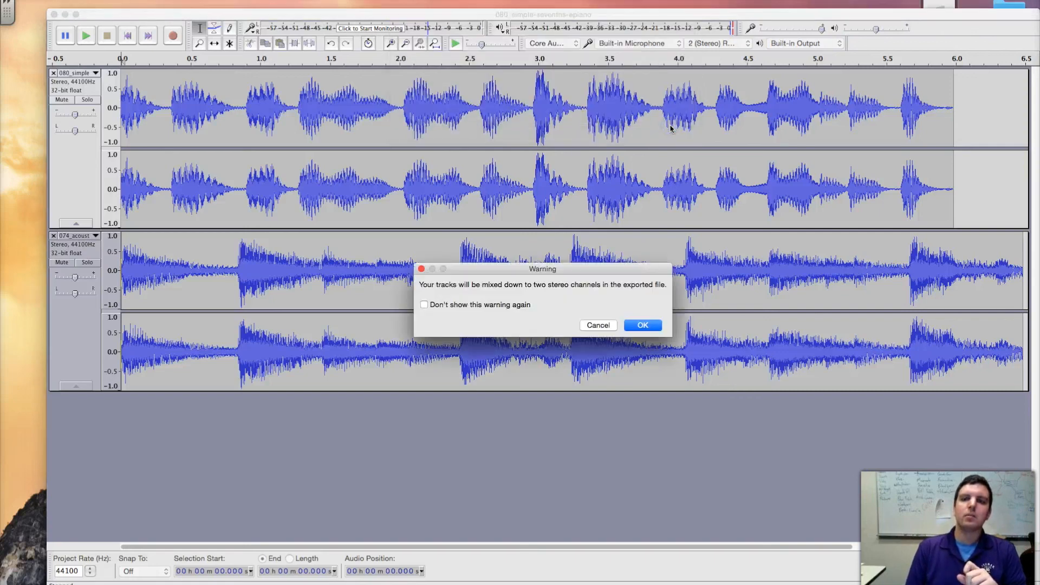
pyautogui.click(493, 309)
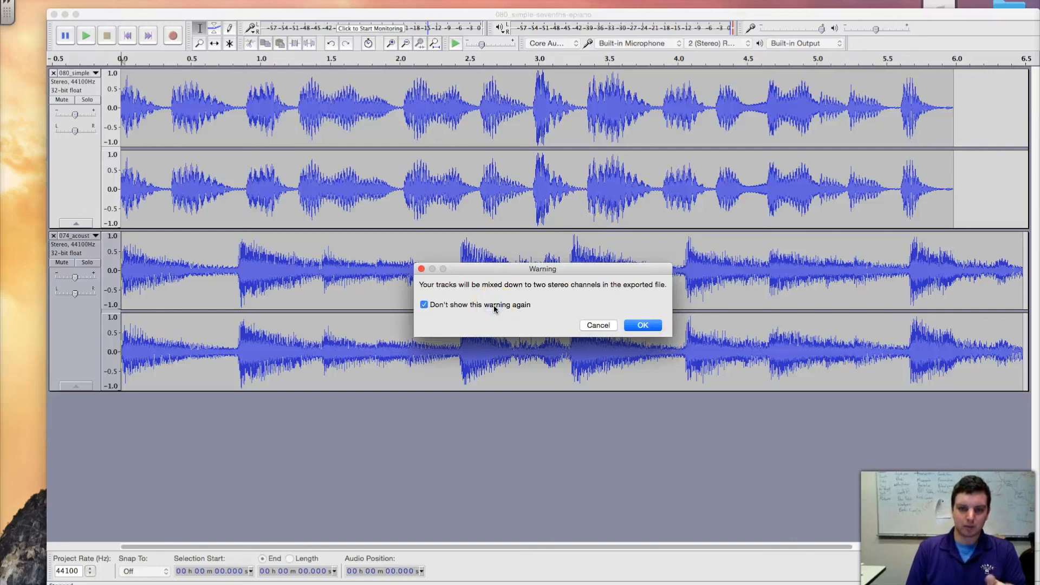
pyautogui.click(642, 325)
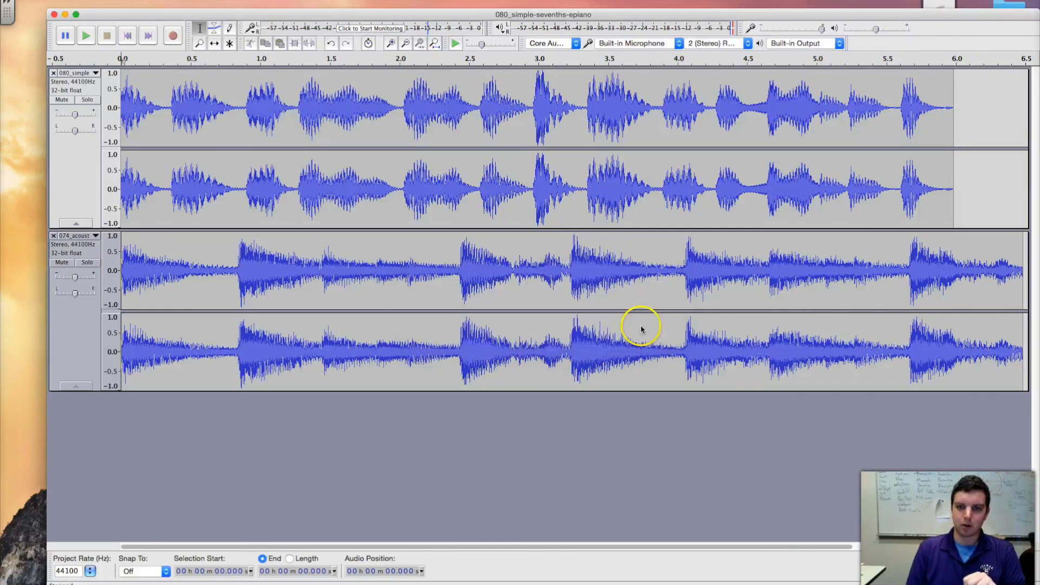
# Enter the artist's full name as the Artist Name metadata and finish the export.
pyautogui.click(492, 265)
pyautogui.write('Thomas Fitzler')
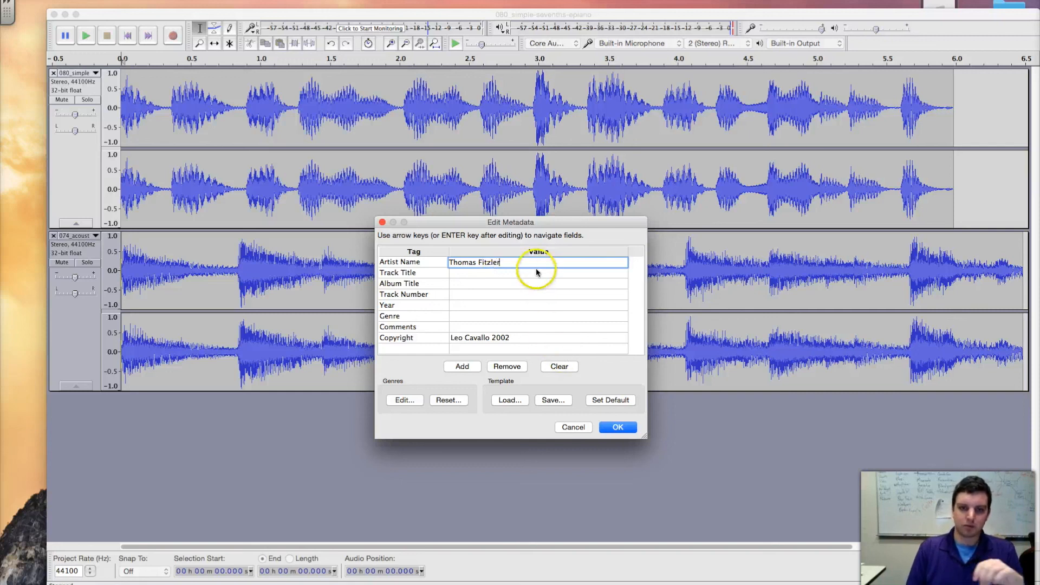
pyautogui.click(618, 428)
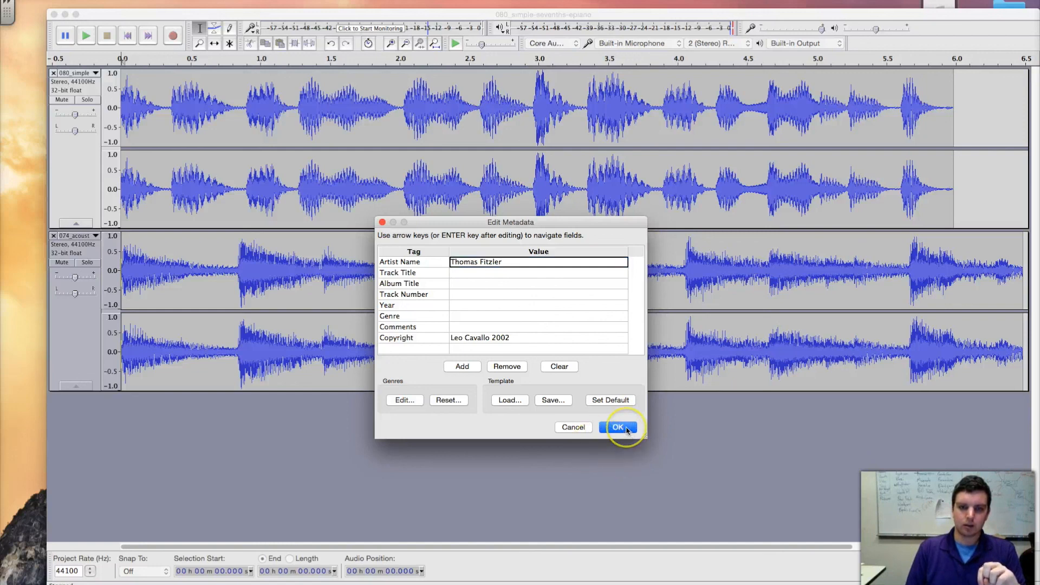
pyautogui.click(627, 429)
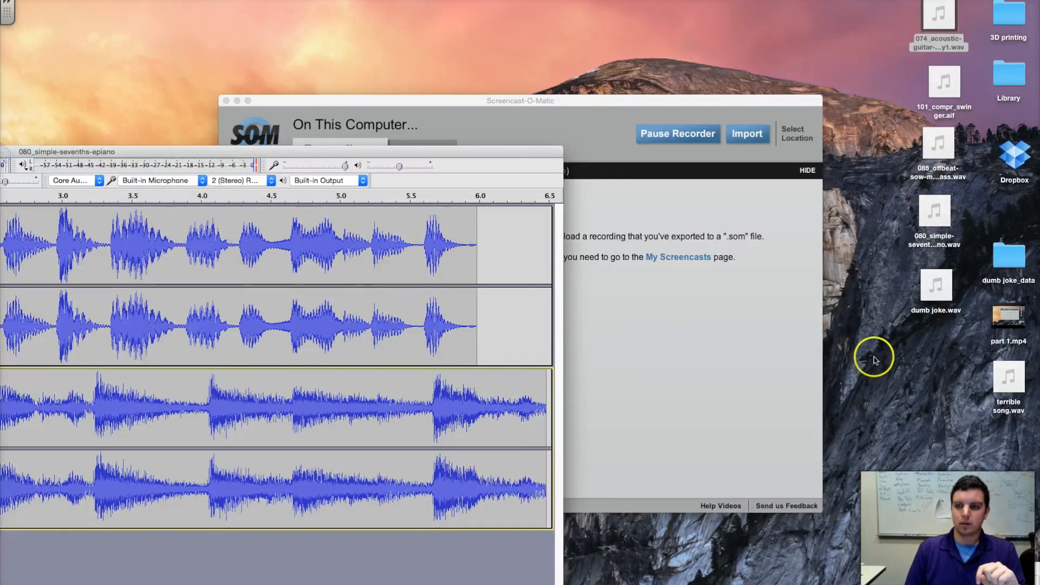
# Play the exported terrible song.wav from the desktop in iTunes, and return to the Audacity project window.
pyautogui.click(1013, 378)
pyautogui.doubleClick(1016, 378)
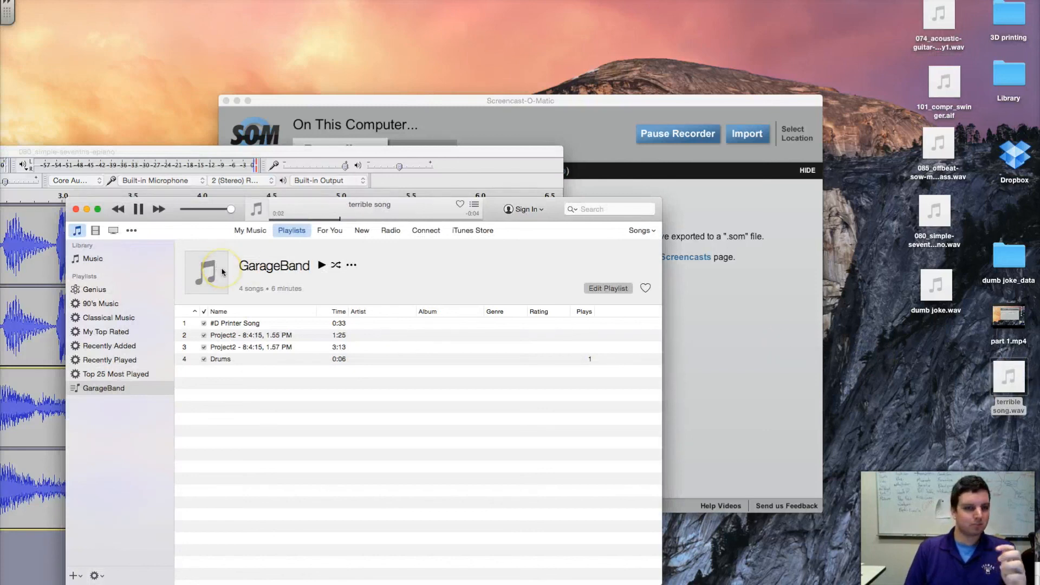
pyautogui.click(76, 209)
pyautogui.doubleClick(398, 153)
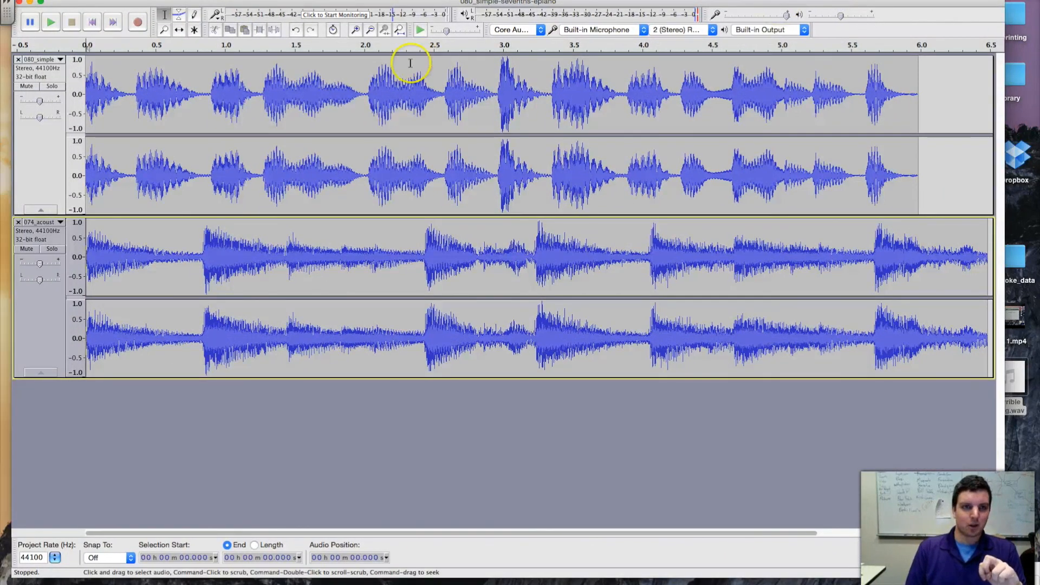
pyautogui.moveTo(548, 4)
pyautogui.mouseDown()
pyautogui.moveTo(566, 4)
pyautogui.moveTo(546, 2)
pyautogui.mouseUp()
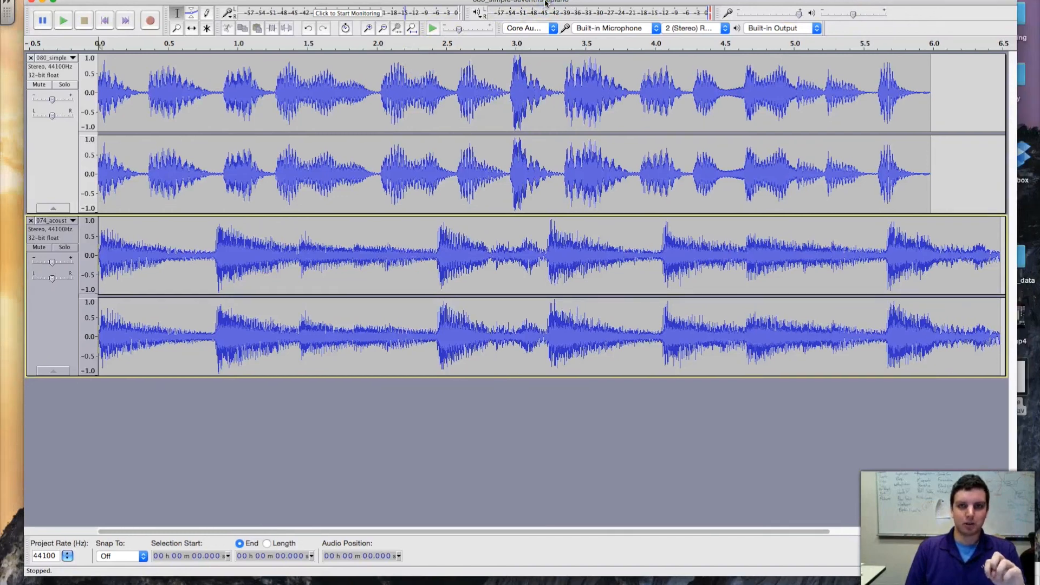